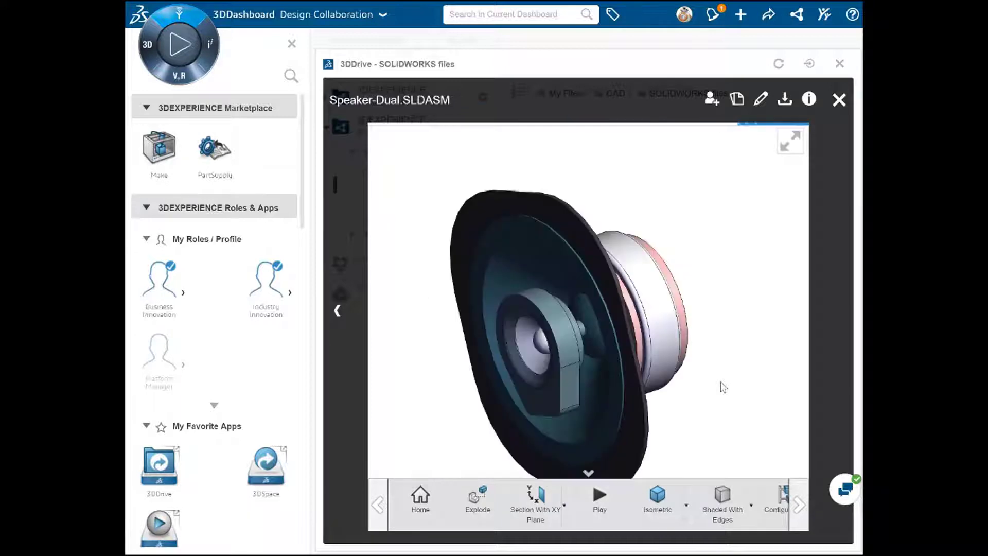
# - Explode the speaker assembly partway to inspect its separate parts, and collapse it back to its assembled state
pyautogui.moveTo(725, 425); pyautogui.dragTo(730, 396)
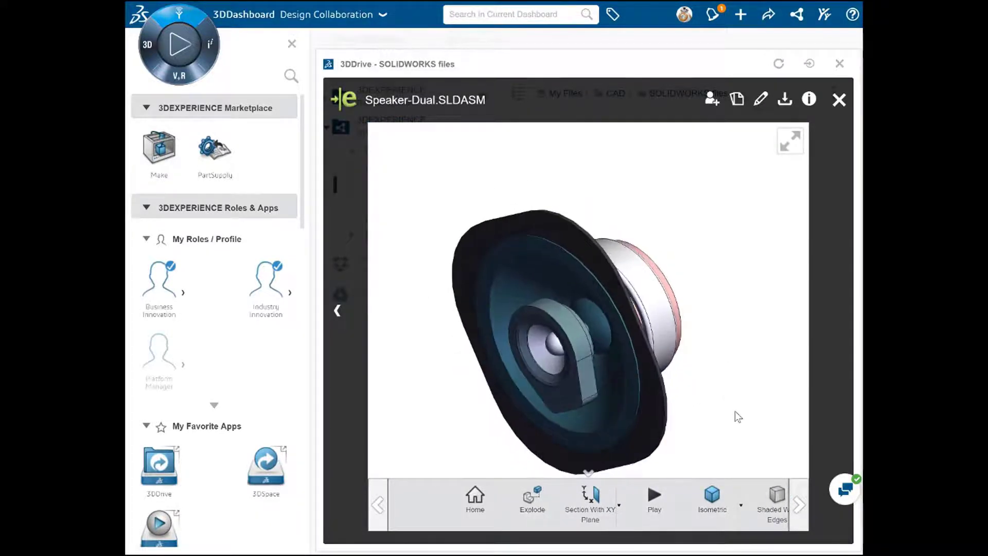
pyautogui.click(536, 499)
pyautogui.moveTo(557, 466)
pyautogui.mouseDown()
pyautogui.moveTo(558, 448)
pyautogui.moveTo(558, 463)
pyautogui.mouseUp()
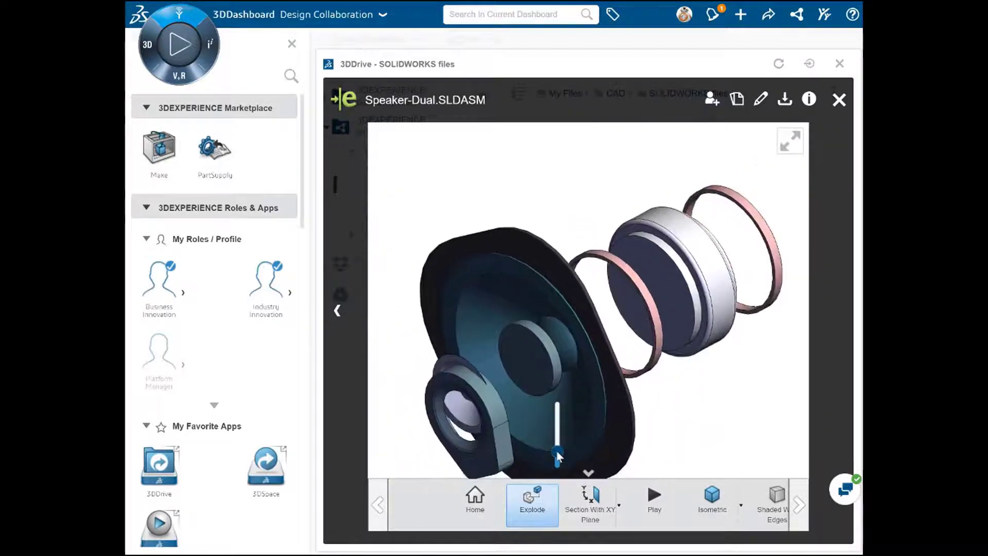
pyautogui.click(532, 499)
# - Inspect the speaker assembly with a shifted XY-plane section, and switch to the Front view with the section off
pyautogui.click(592, 508)
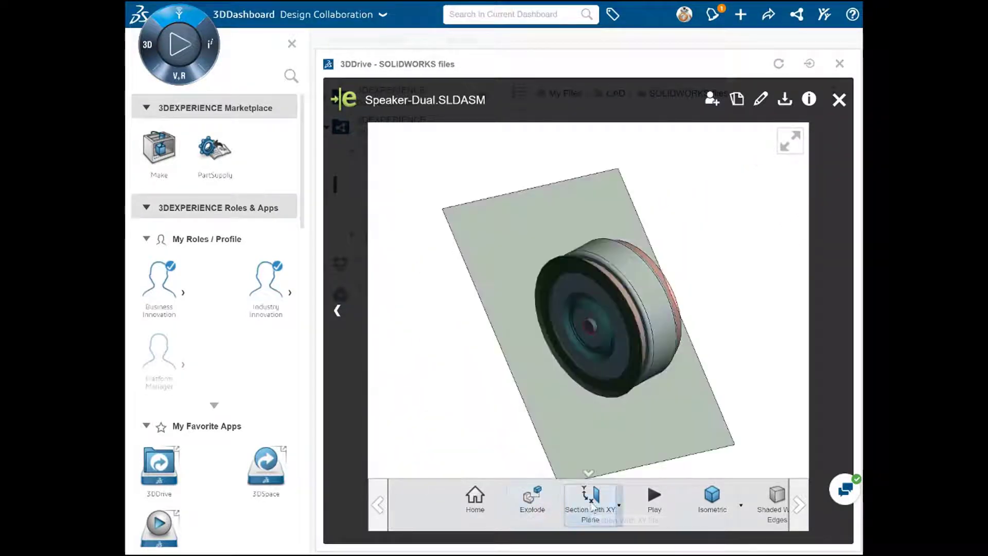
pyautogui.moveTo(657, 419); pyautogui.dragTo(700, 397)
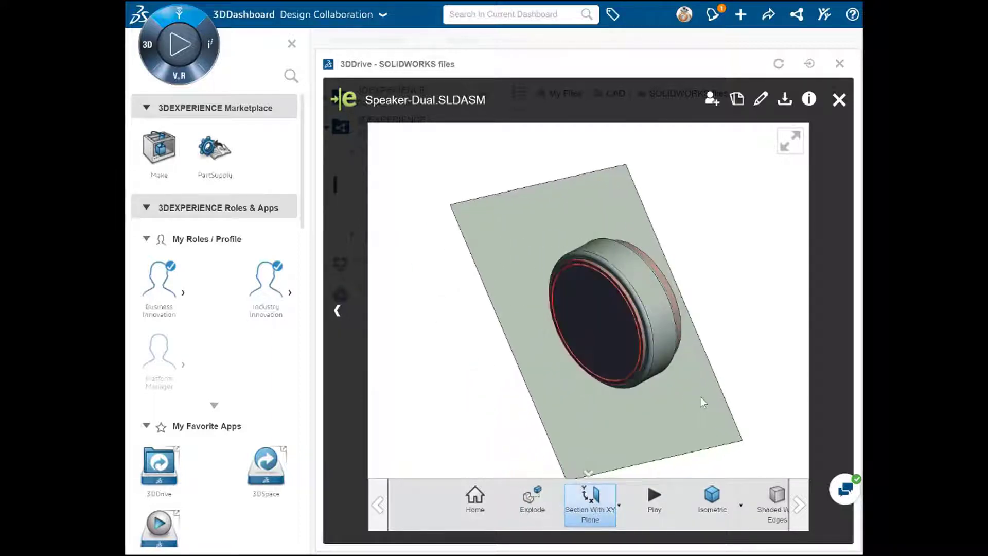
pyautogui.click(603, 492)
pyautogui.click(741, 506)
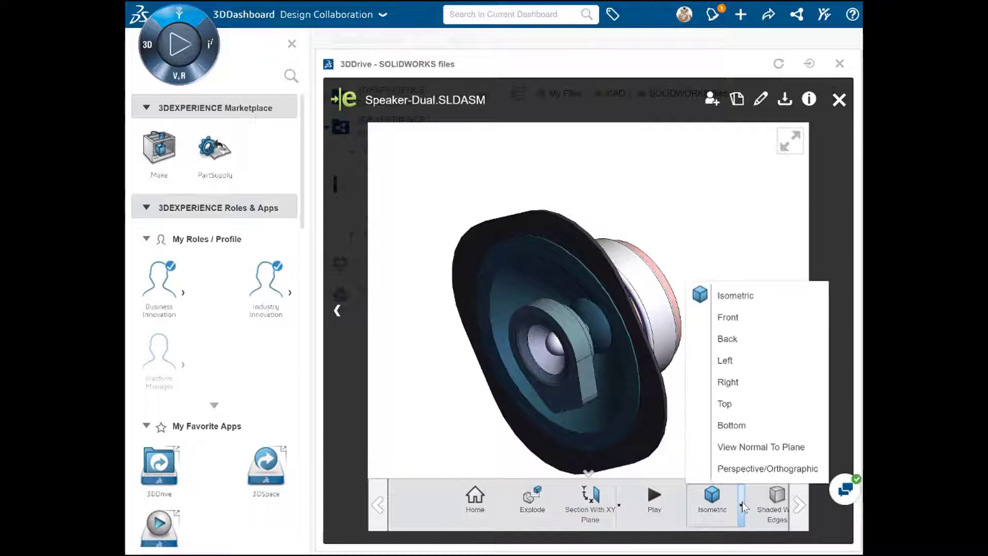
pyautogui.click(733, 320)
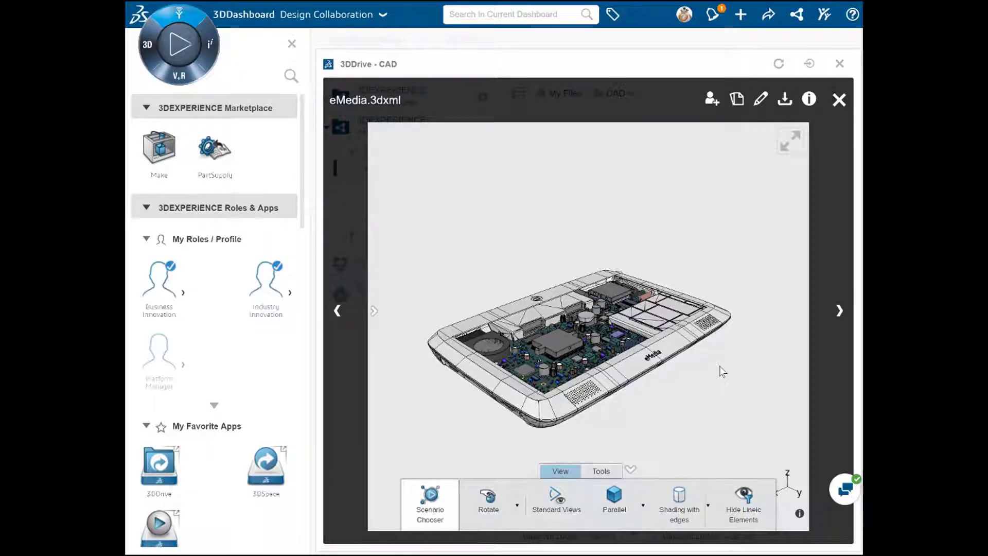
# - Hide the eMedia tablet's front bezel and rear housing to inspect the circuit board, and restore all hidden parts
pyautogui.click(675, 348)
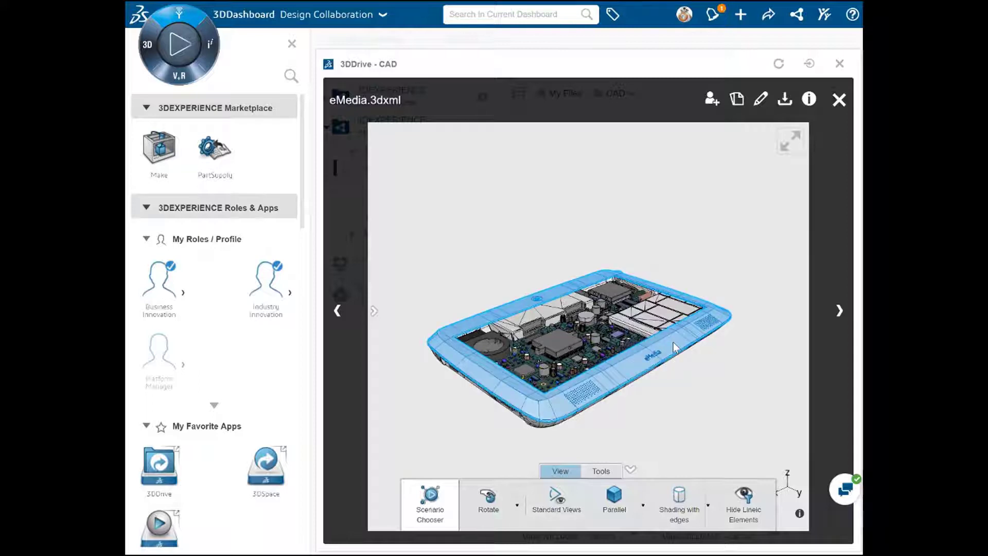
pyautogui.click(674, 400)
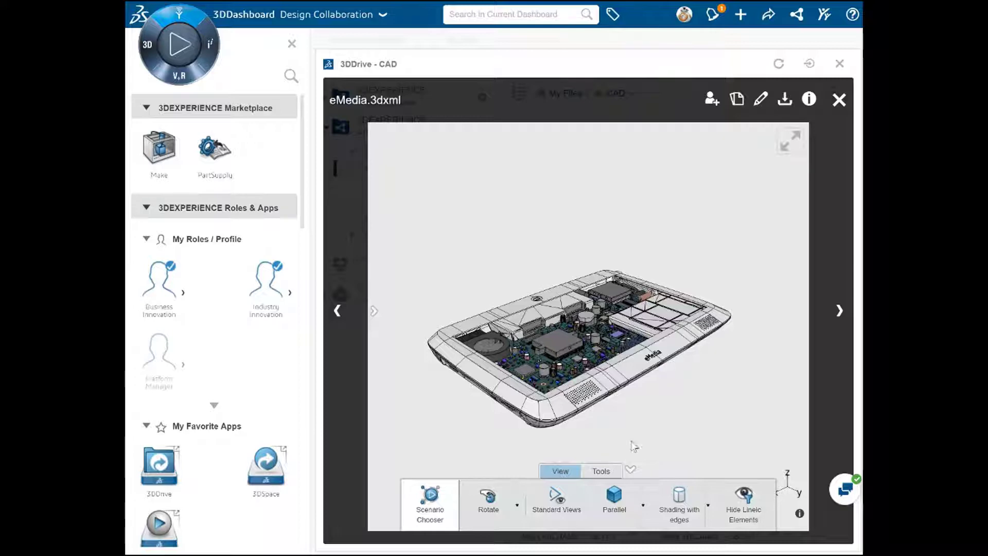
pyautogui.click(599, 475)
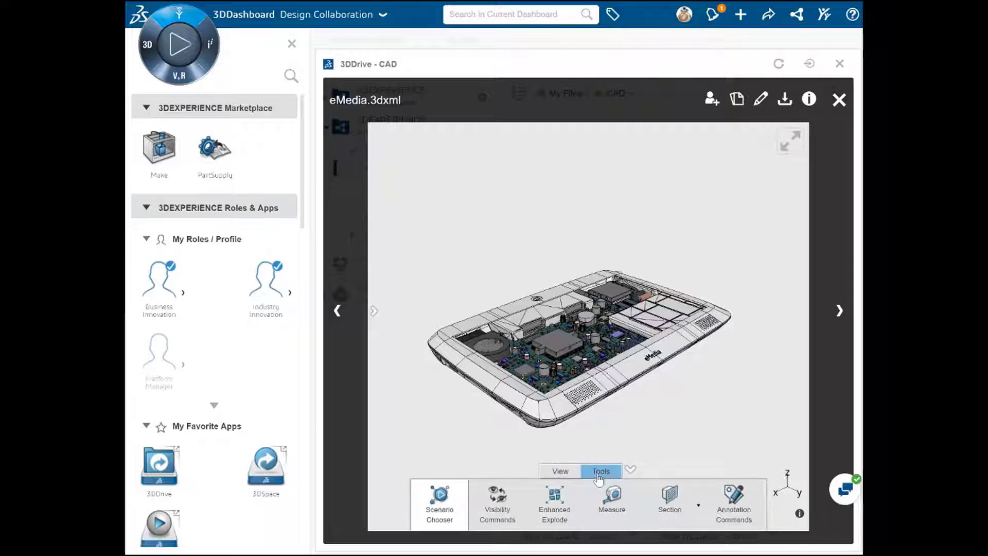
pyautogui.click(503, 502)
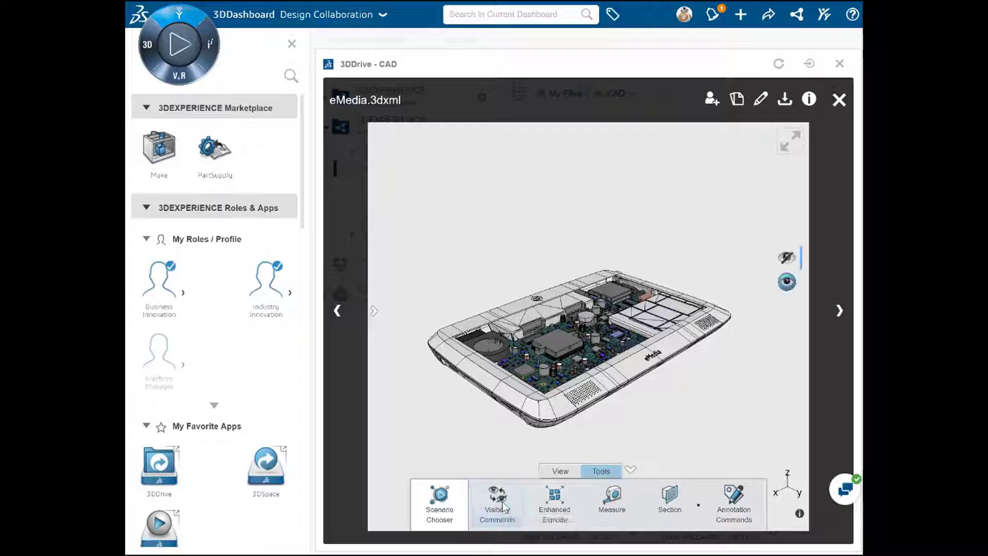
pyautogui.click(633, 372)
pyautogui.scroll(3, 635, 399)
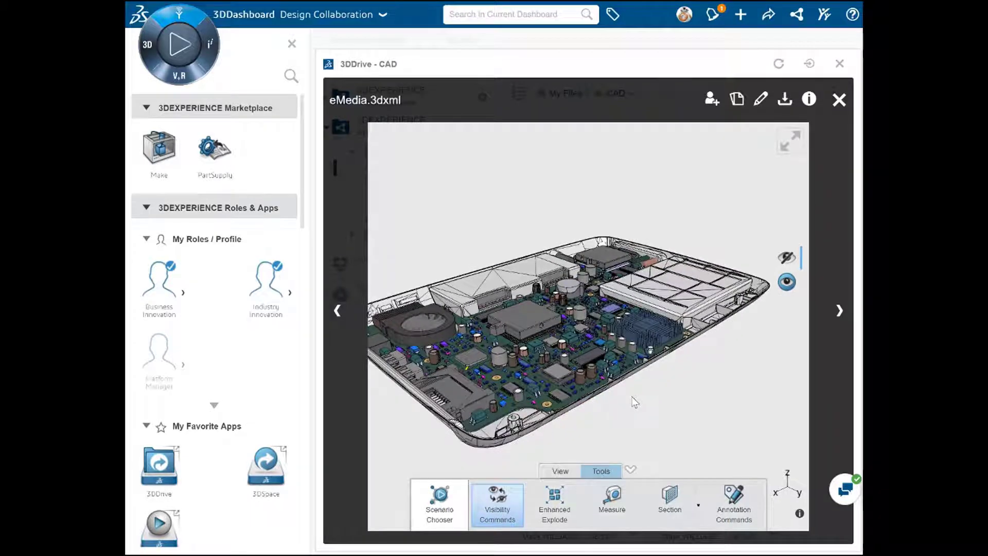
pyautogui.click(523, 281)
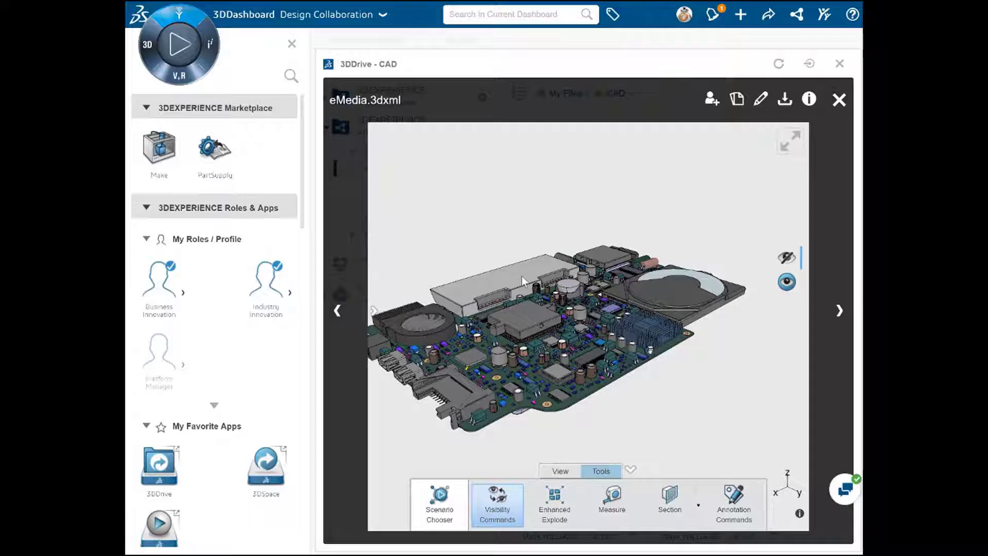
pyautogui.click(791, 288)
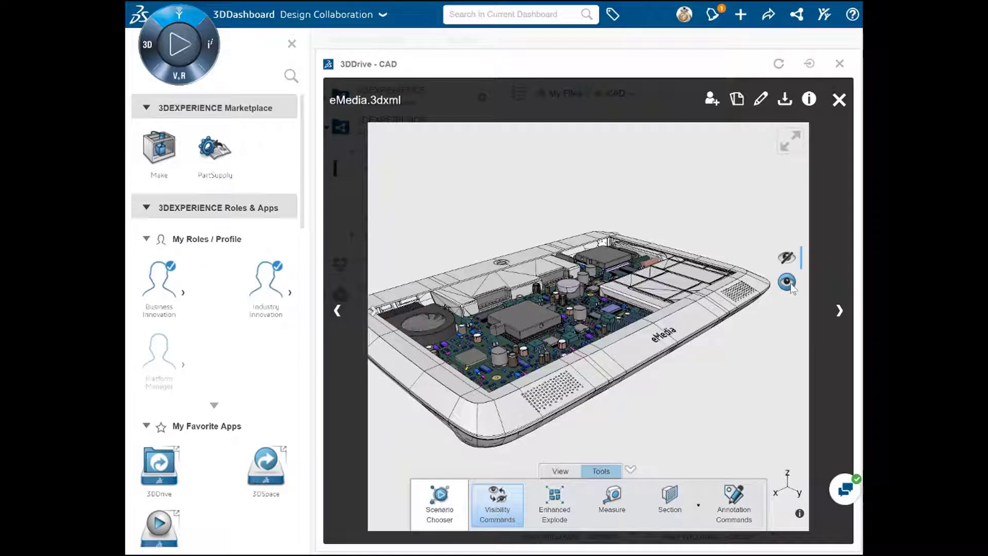
# - Pull the front bezel and rear housing away from the circuit board with Enhanced Explode, and reset the assembly
pyautogui.click(556, 515)
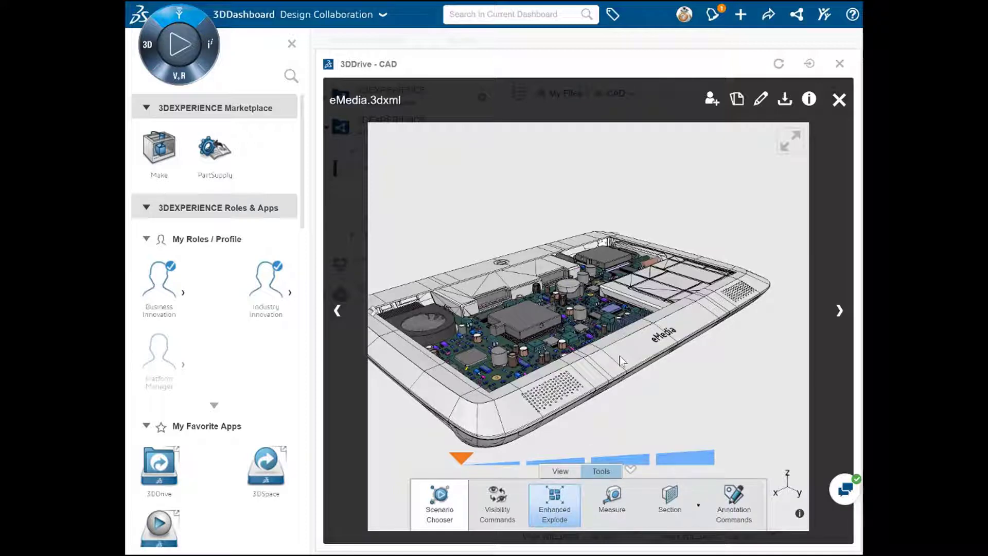
pyautogui.moveTo(620, 356); pyautogui.dragTo(606, 178)
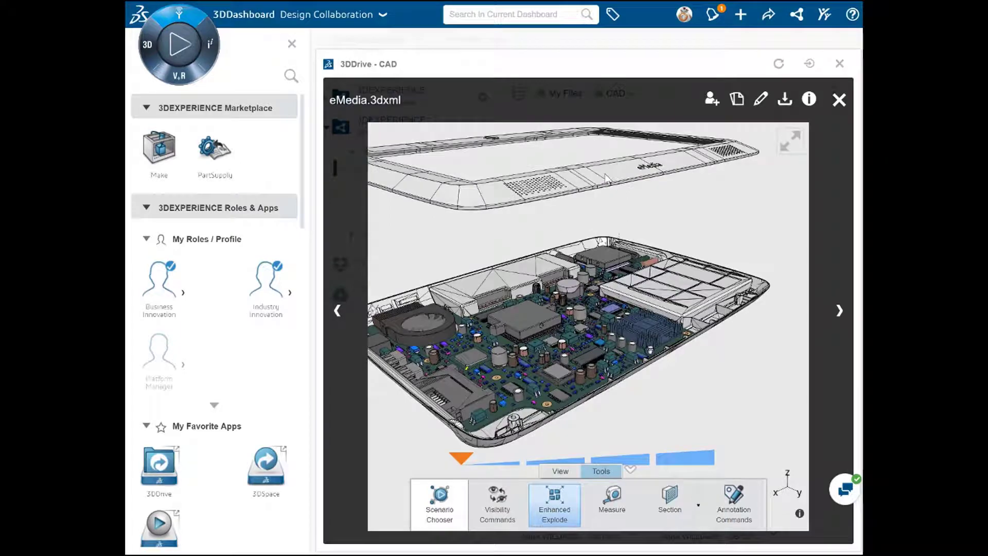
pyautogui.moveTo(530, 283); pyautogui.dragTo(536, 368)
pyautogui.moveTo(512, 371); pyautogui.dragTo(571, 321, button='middle')
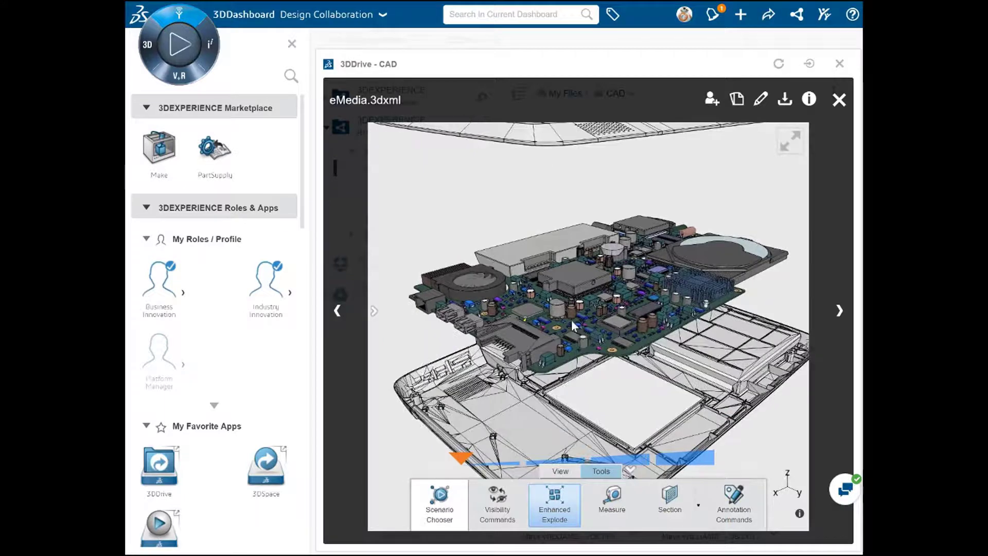
pyautogui.click(564, 502)
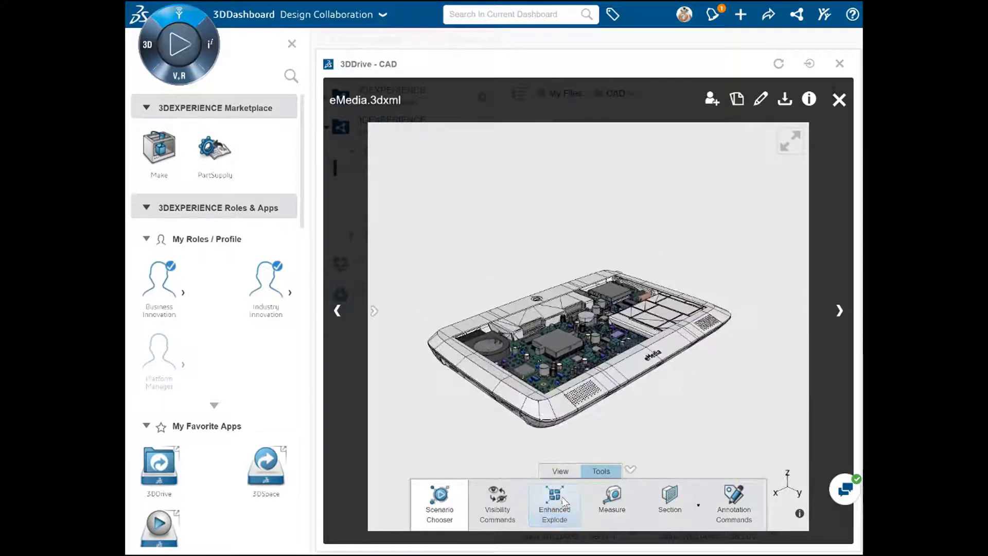
# - Hide the eMedia tablet's front bezel to expose the internal components
pyautogui.click(612, 508)
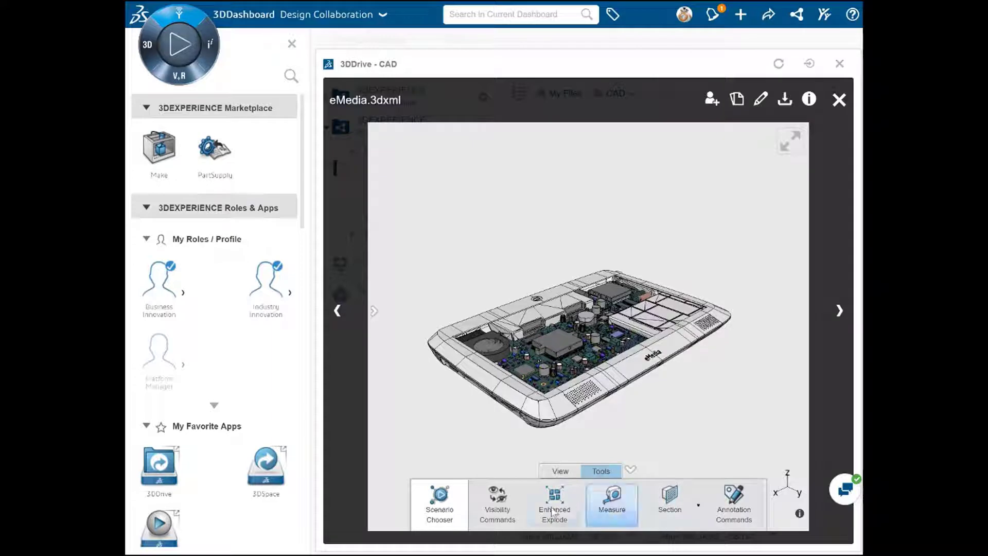
pyautogui.click(495, 515)
pyautogui.click(524, 396)
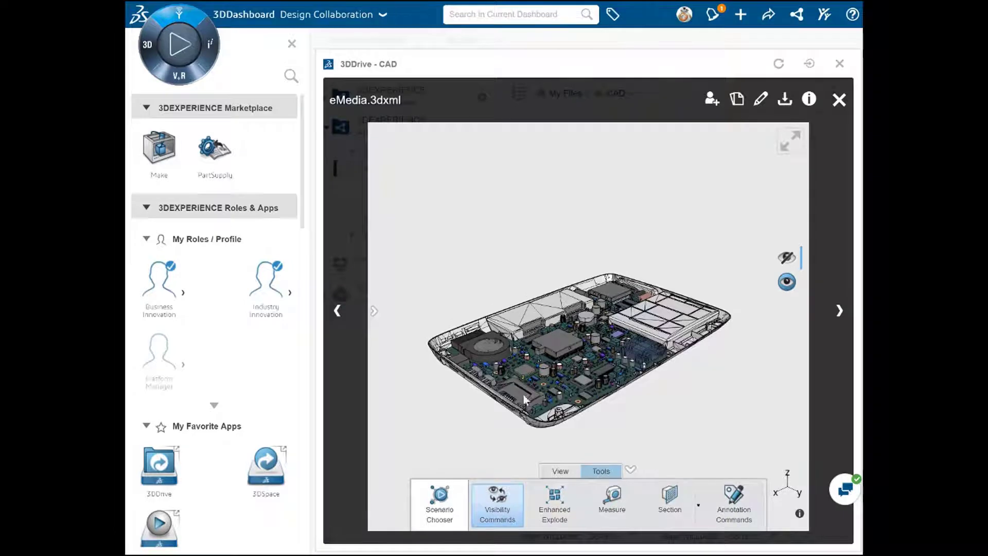
pyautogui.click(499, 500)
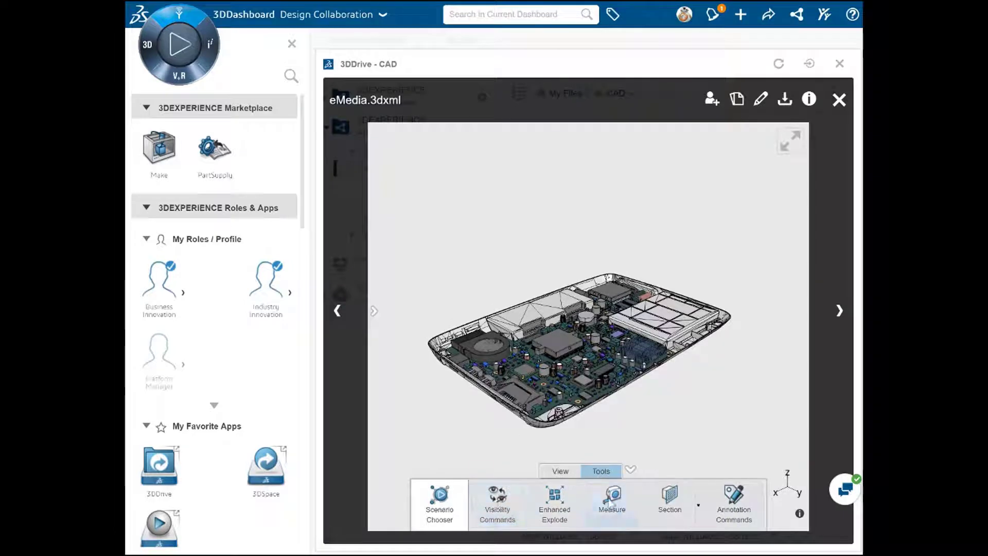
# - Measure the distance between the tablet's two opposite short side edges
pyautogui.click(612, 502)
pyautogui.scroll(5, 488, 386)
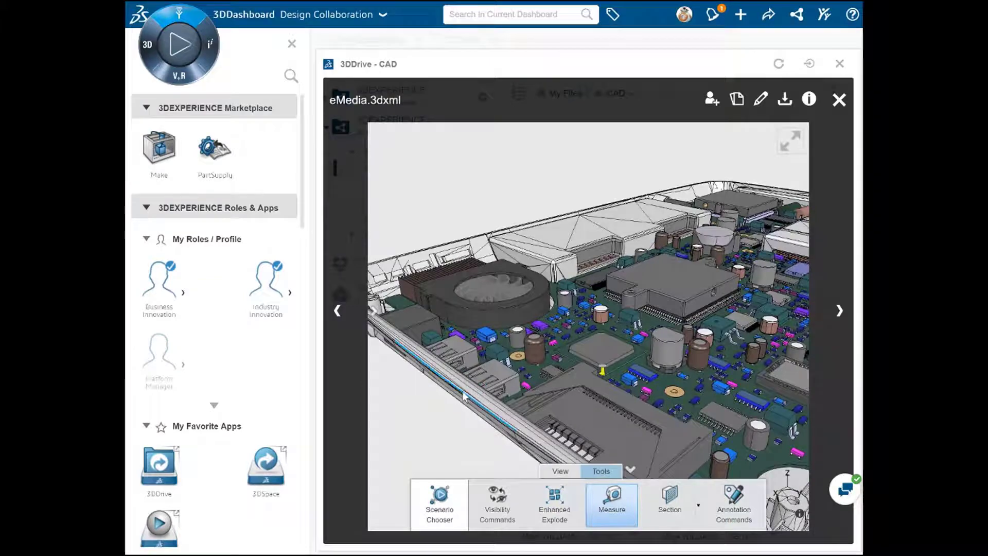
pyautogui.scroll(-5, 462, 392)
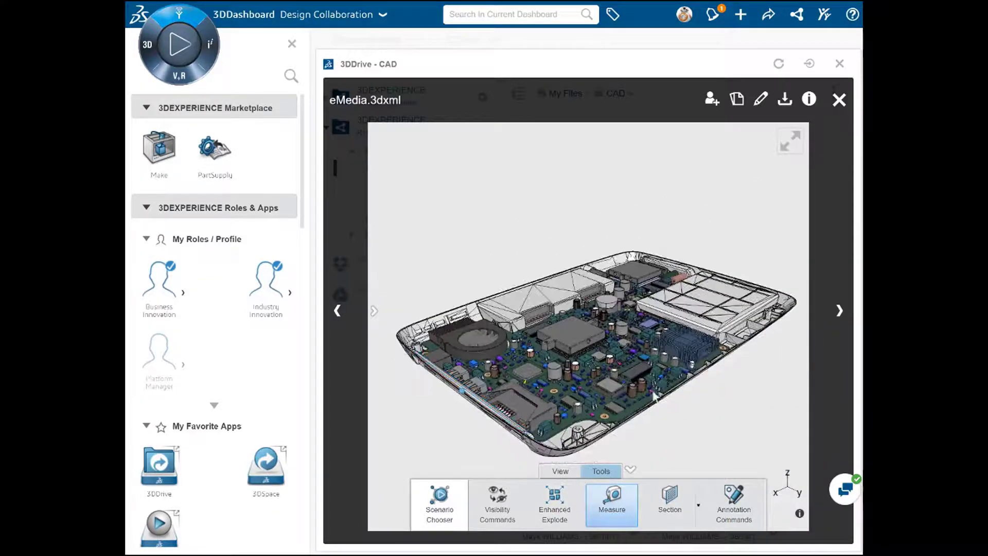
pyautogui.moveTo(717, 379); pyautogui.dragTo(630, 424)
pyautogui.scroll(5, 706, 404)
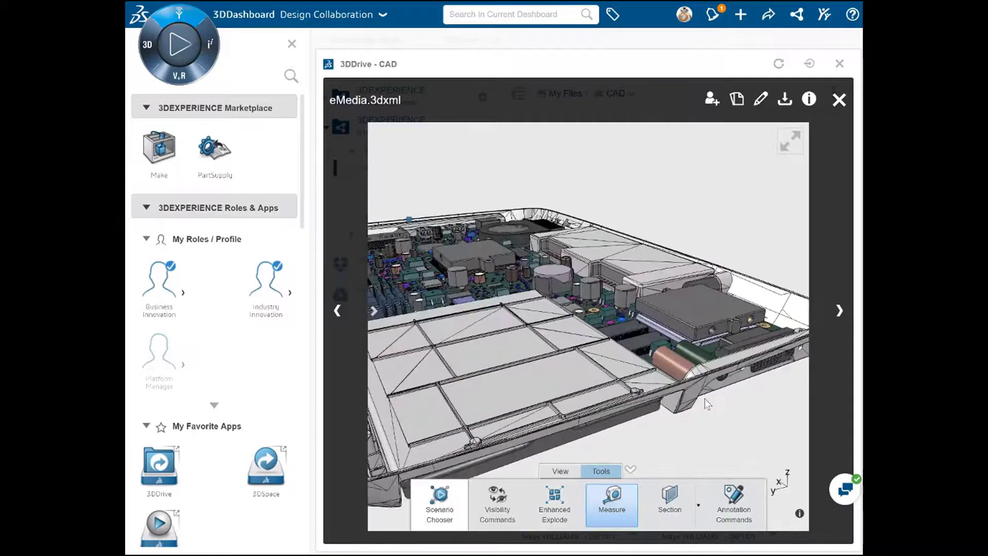
pyautogui.click(646, 396)
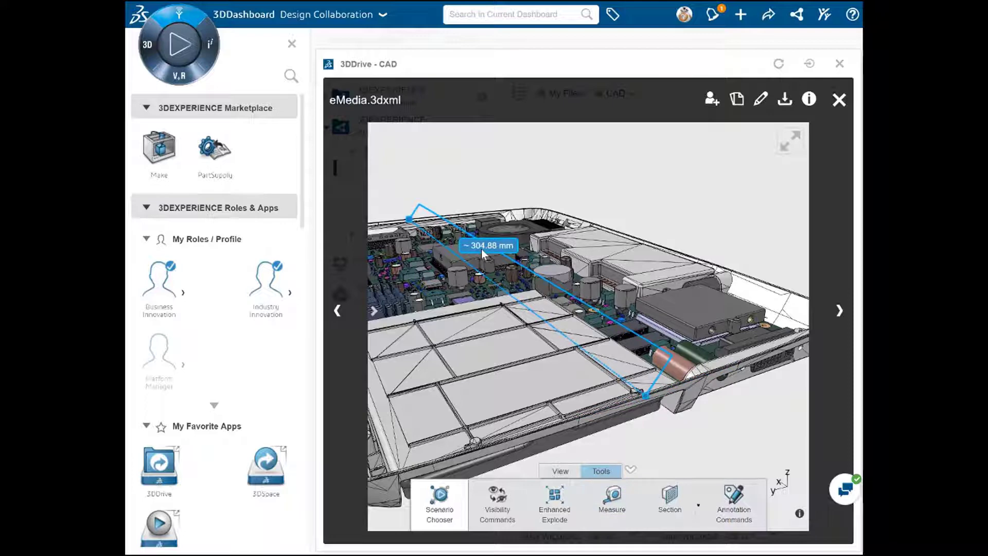
# - Add a section plane crosswise through the tablet and shift it along the tablet's length
pyautogui.click(671, 502)
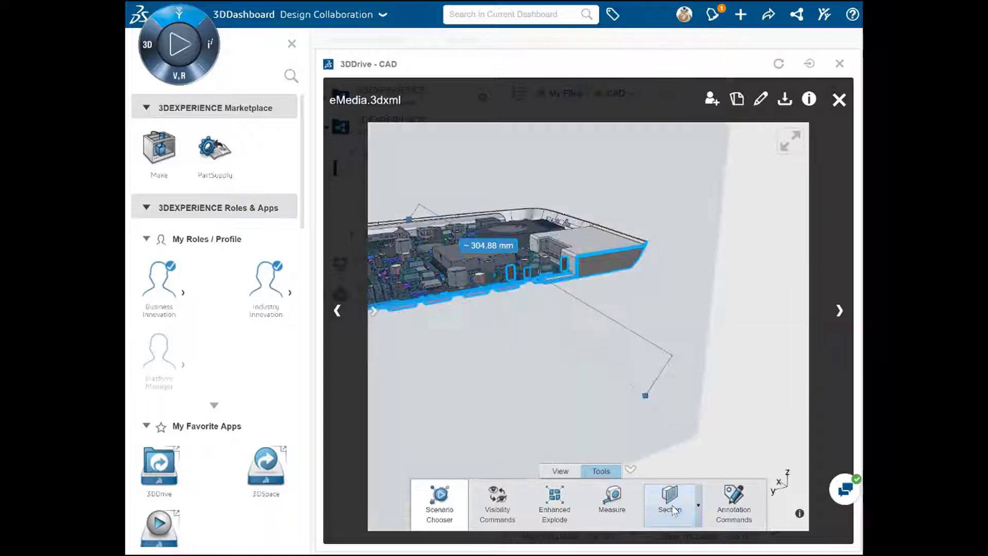
pyautogui.moveTo(567, 396); pyautogui.dragTo(684, 393)
pyautogui.scroll(-5, 684, 393)
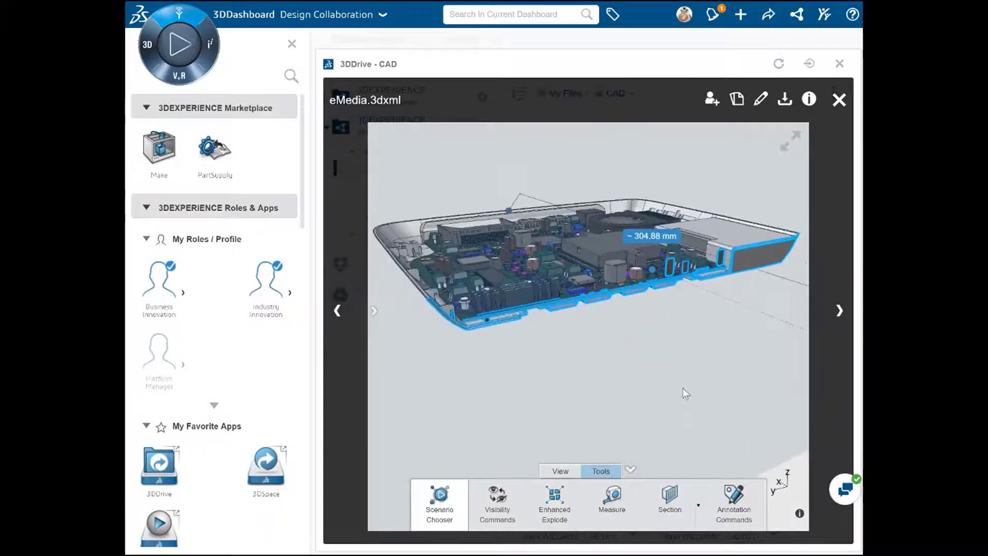
pyautogui.moveTo(643, 406); pyautogui.dragTo(632, 398, button='middle')
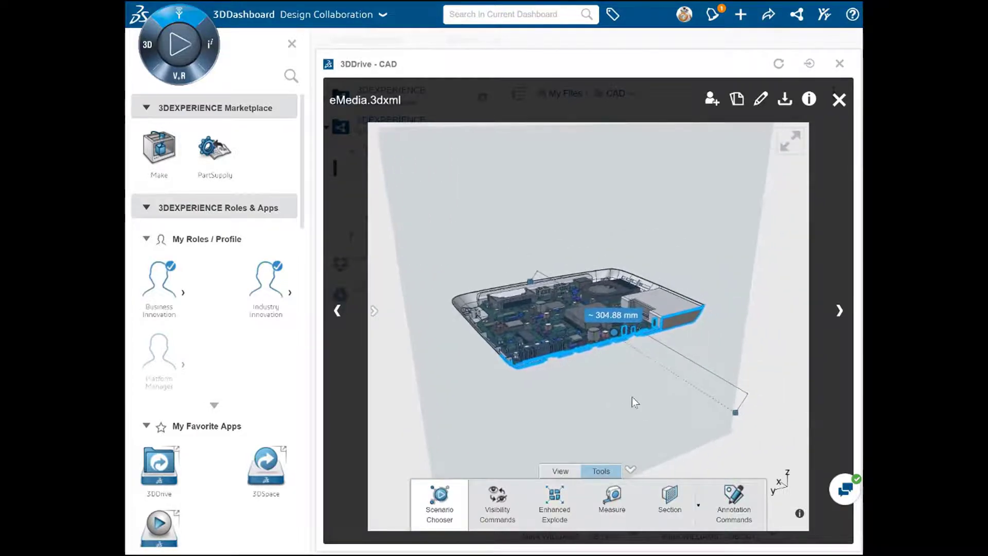
pyautogui.scroll(-1, 632, 397)
pyautogui.moveTo(475, 364); pyautogui.dragTo(503, 368)
# - Invert the side cut away by the section plane, and inspect the cut from the plane's normal and at an angle
pyautogui.click(502, 367)
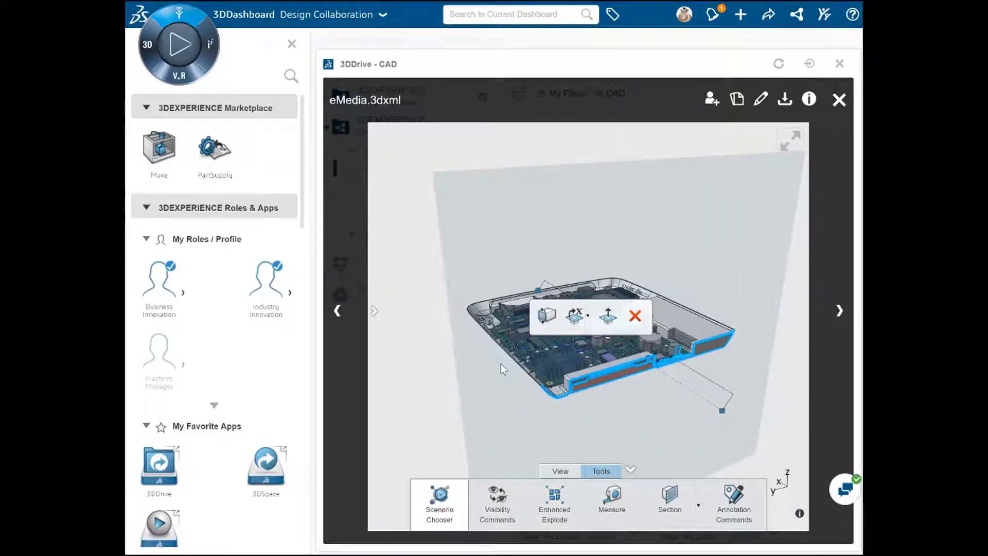
pyautogui.click(548, 328)
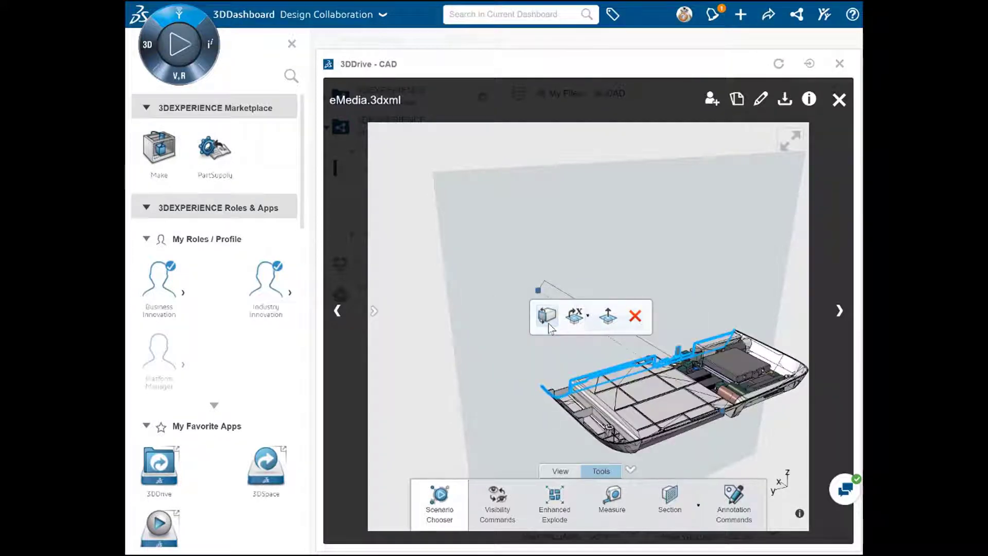
pyautogui.click(588, 316)
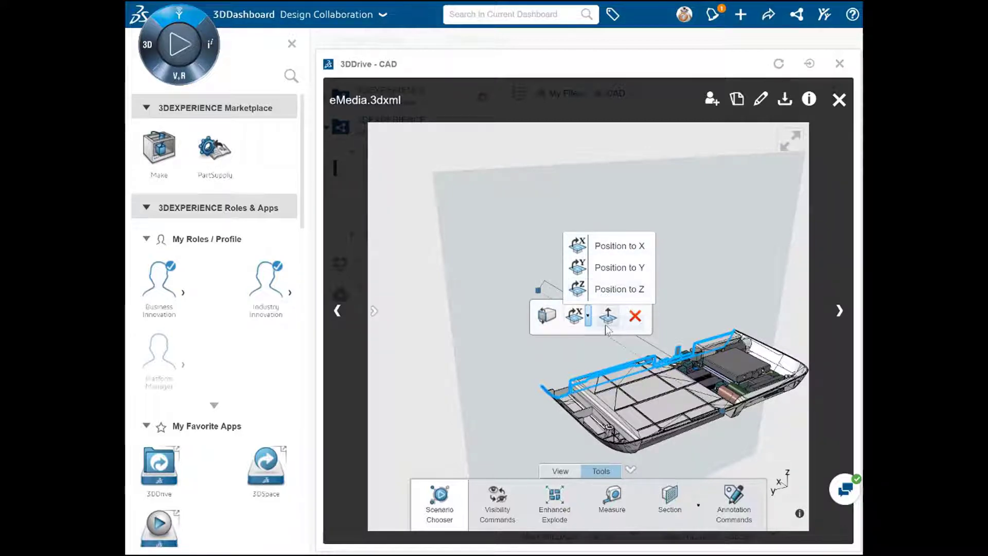
pyautogui.click(603, 292)
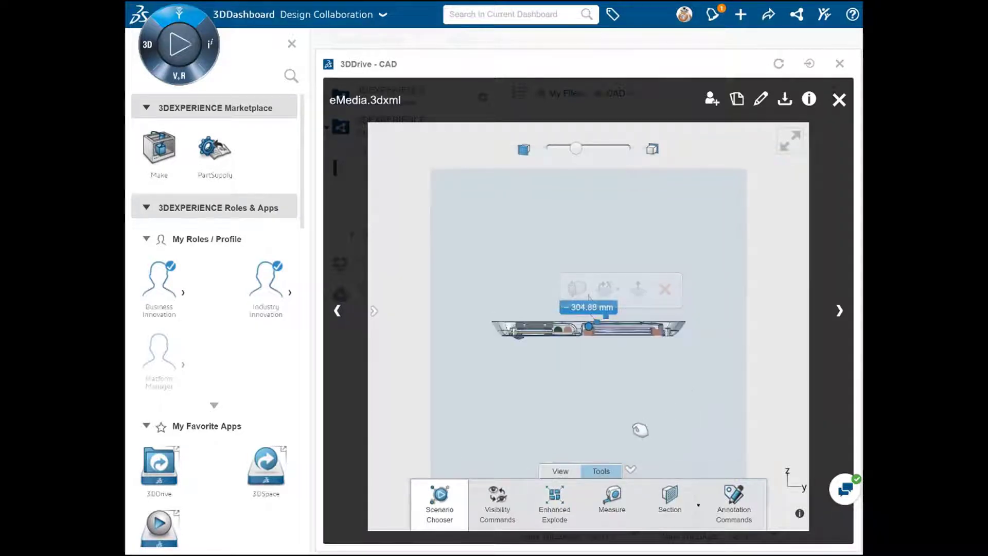
pyautogui.moveTo(778, 331); pyautogui.dragTo(610, 523)
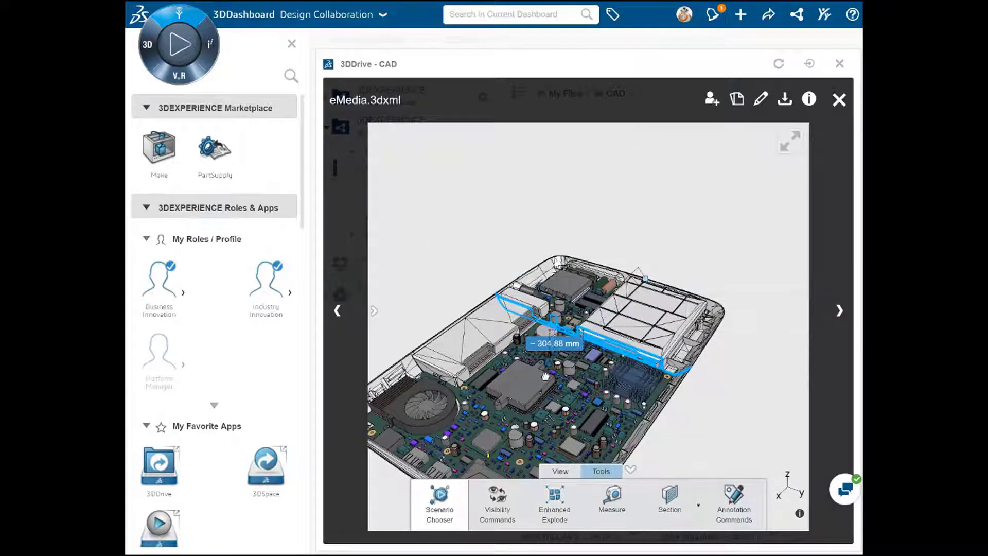
# - Reorient the section plane to run lengthwise through the tablet and shift it slightly to expose more of the board
pyautogui.click(440, 425)
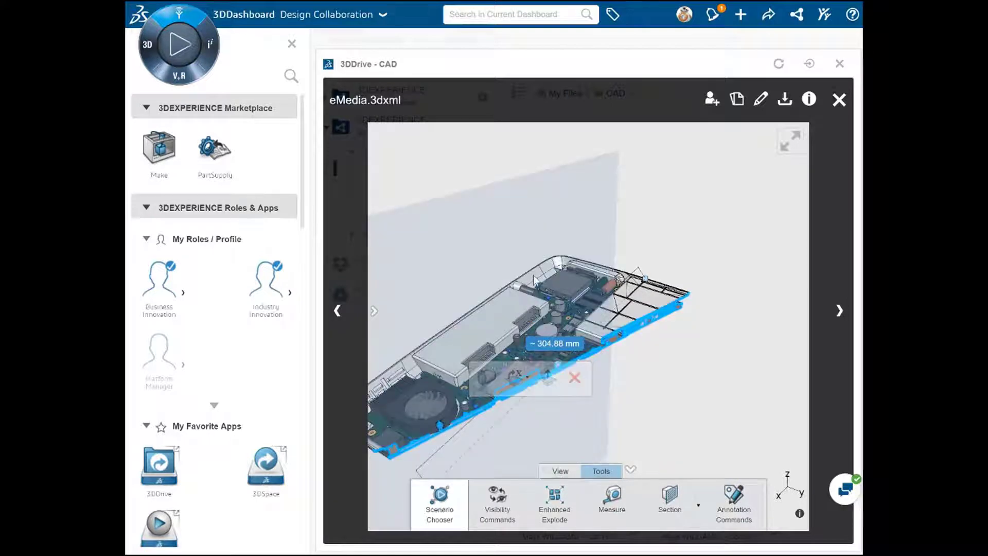
pyautogui.moveTo(569, 276); pyautogui.dragTo(644, 251, button='middle')
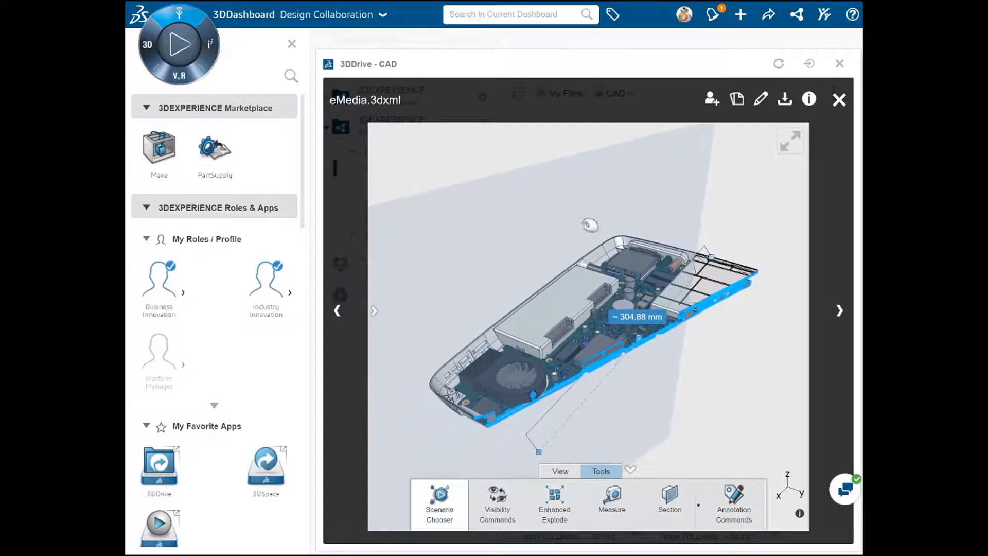
pyautogui.moveTo(599, 229)
pyautogui.mouseDown()
pyautogui.moveTo(629, 254)
pyautogui.moveTo(563, 210)
pyautogui.moveTo(594, 238)
pyautogui.mouseUp()
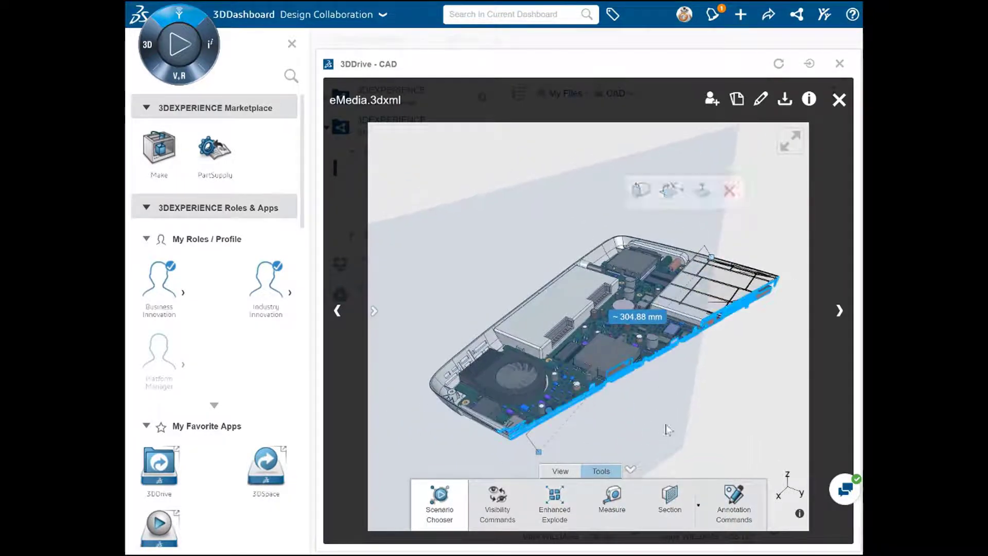
# - Hide the section plane and circle the grid-patterned compartment at the tablet's far end with a red pencil annotation
pyautogui.click(699, 508)
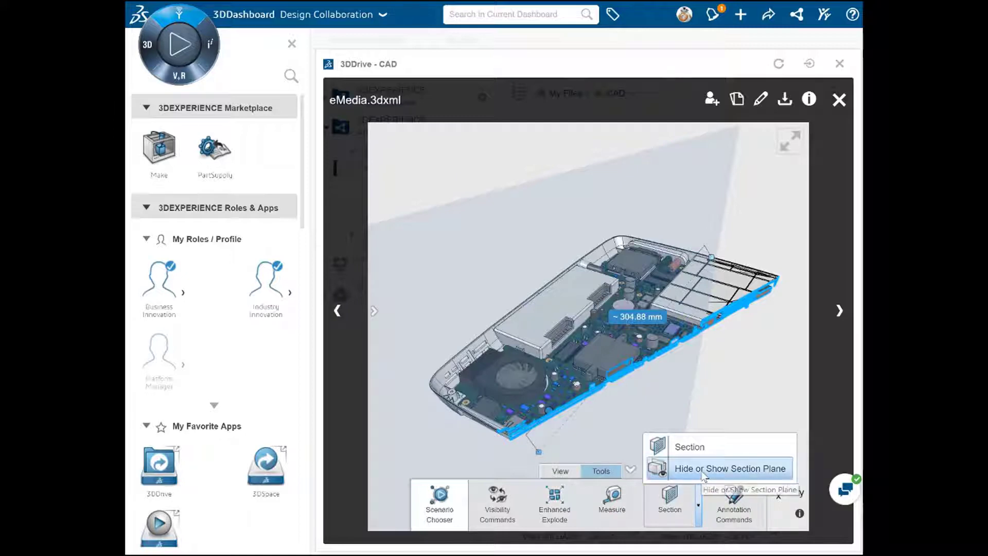
pyautogui.click(704, 475)
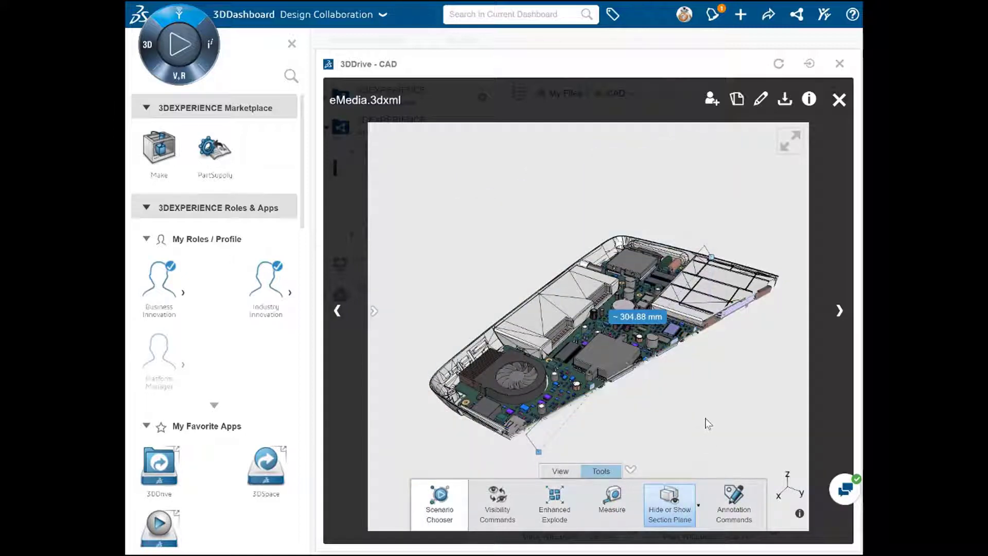
pyautogui.click(733, 507)
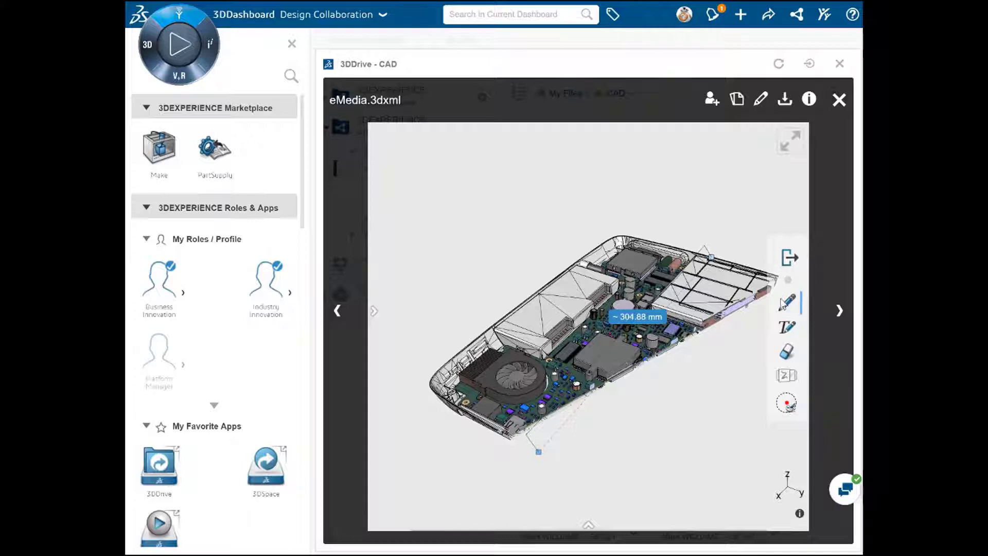
pyautogui.moveTo(735, 335)
pyautogui.mouseDown(button='middle')
pyautogui.moveTo(706, 330)
pyautogui.moveTo(709, 316)
pyautogui.mouseUp(button='middle')
pyautogui.moveTo(739, 304)
pyautogui.mouseDown()
pyautogui.moveTo(716, 315)
pyautogui.moveTo(718, 234)
pyautogui.moveTo(726, 323)
pyautogui.mouseUp()
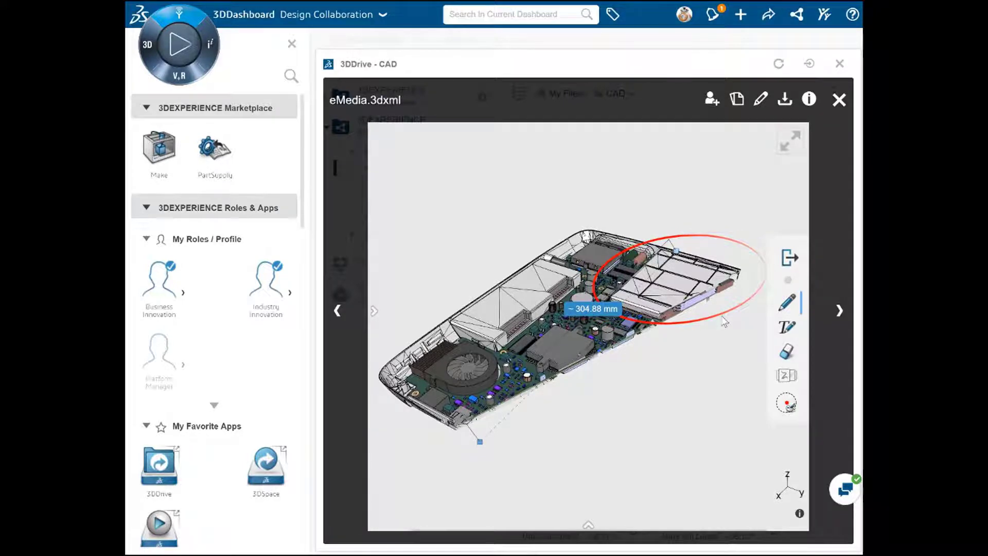
# - Change the annotation colour to green and draw a rectangle around the tablet's fan area
pyautogui.click(787, 404)
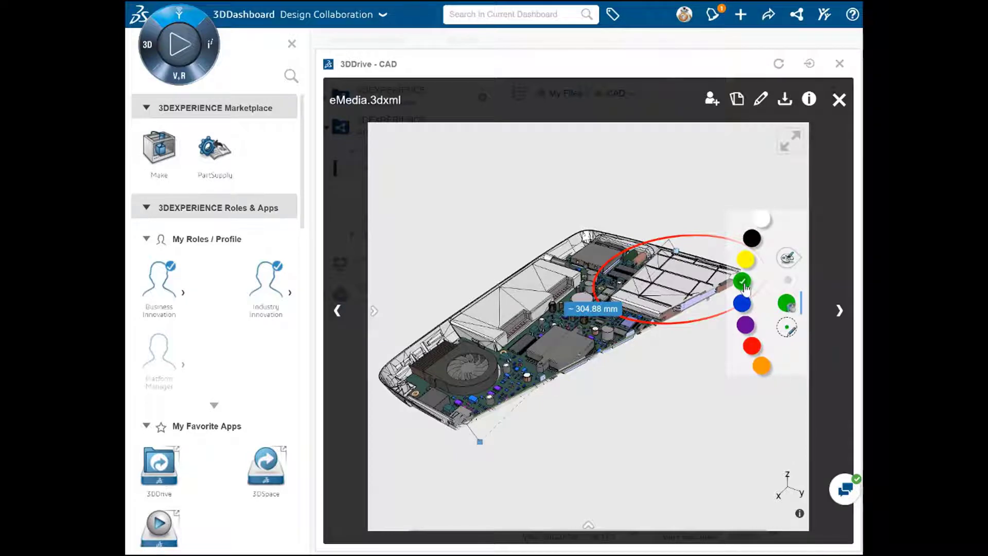
pyautogui.click(789, 259)
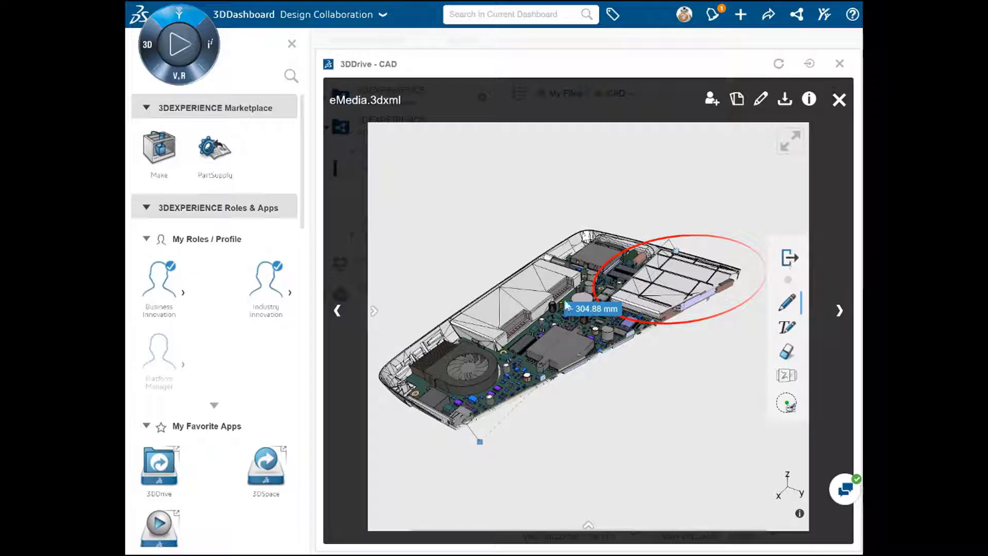
pyautogui.moveTo(445, 327)
pyautogui.mouseDown()
pyautogui.moveTo(530, 422)
pyautogui.moveTo(412, 424)
pyautogui.moveTo(405, 330)
pyautogui.mouseUp()
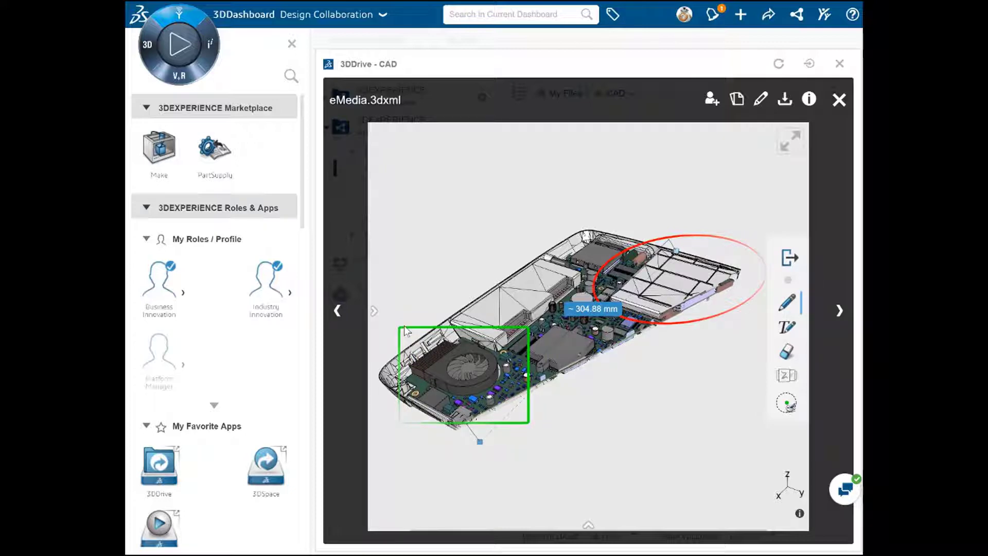
# - Add the text annotation "Will this ventilate properly?" and place it just below the tablet's boxed fan area
pyautogui.click(788, 329)
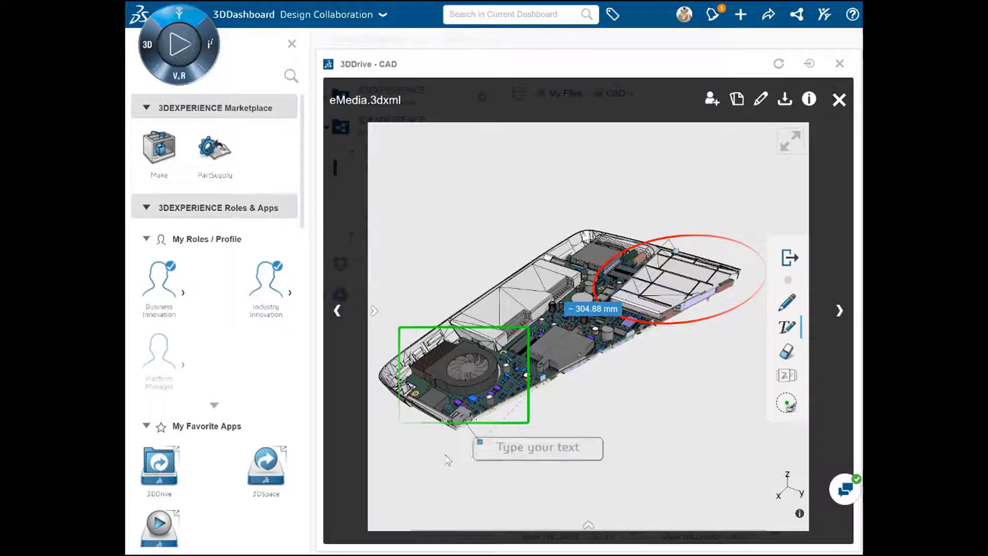
pyautogui.click(415, 468)
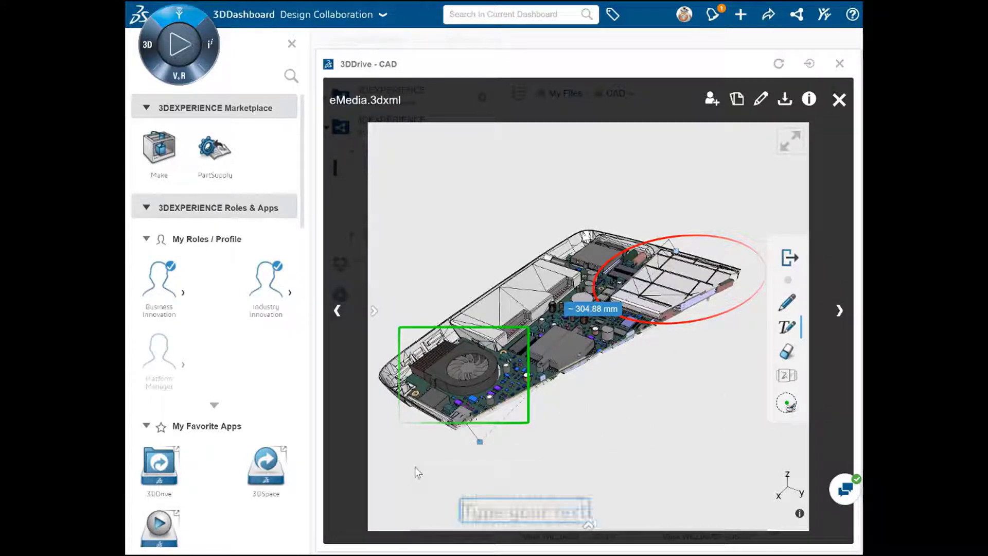
pyautogui.write('Will this')
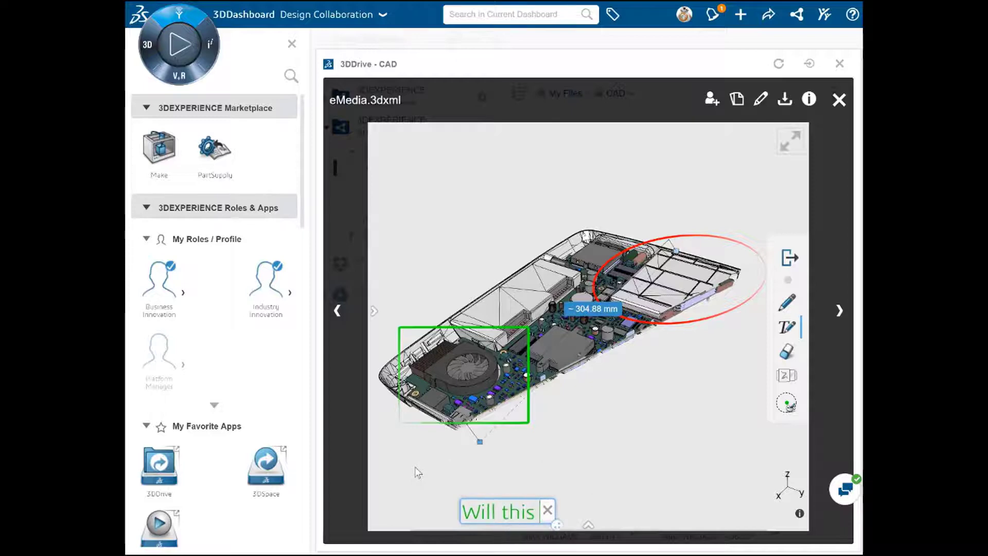
pyautogui.write(' ventilate properly?')
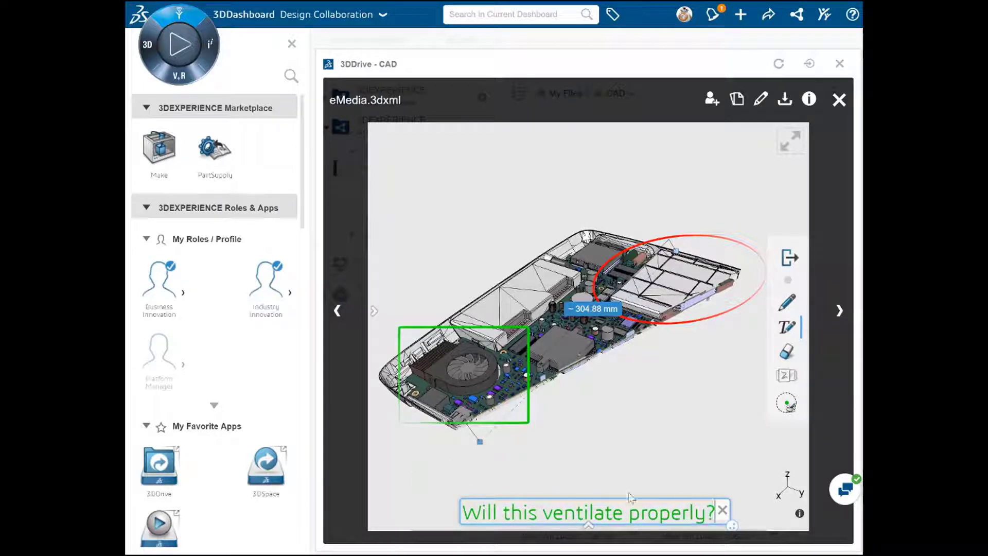
pyautogui.moveTo(733, 526); pyautogui.dragTo(727, 525)
pyautogui.moveTo(681, 500); pyautogui.dragTo(611, 453)
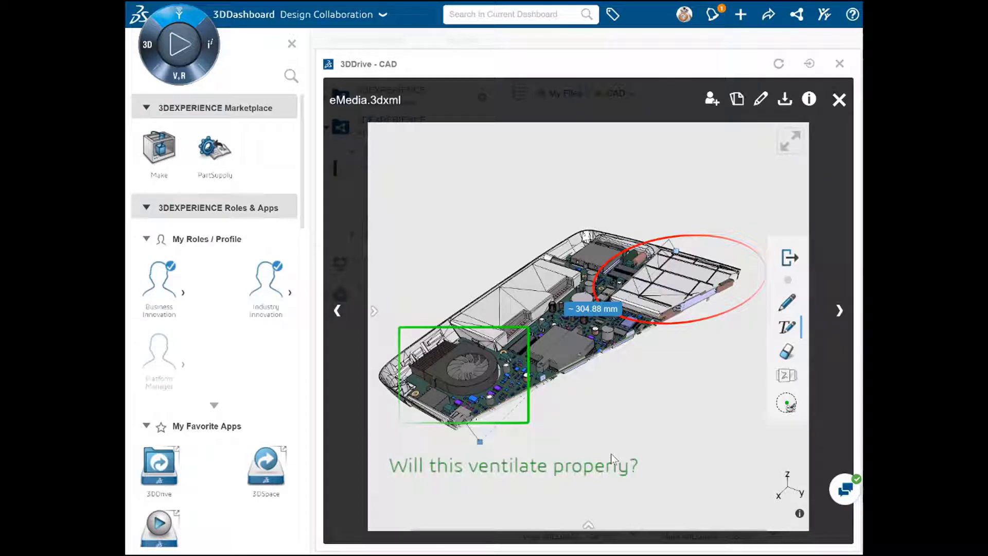
# - Leave the annotation, turn the tablet to view it from above, and circle its upper corner chip area in green in a new annotation
pyautogui.click(792, 258)
pyautogui.moveTo(770, 311); pyautogui.dragTo(721, 271)
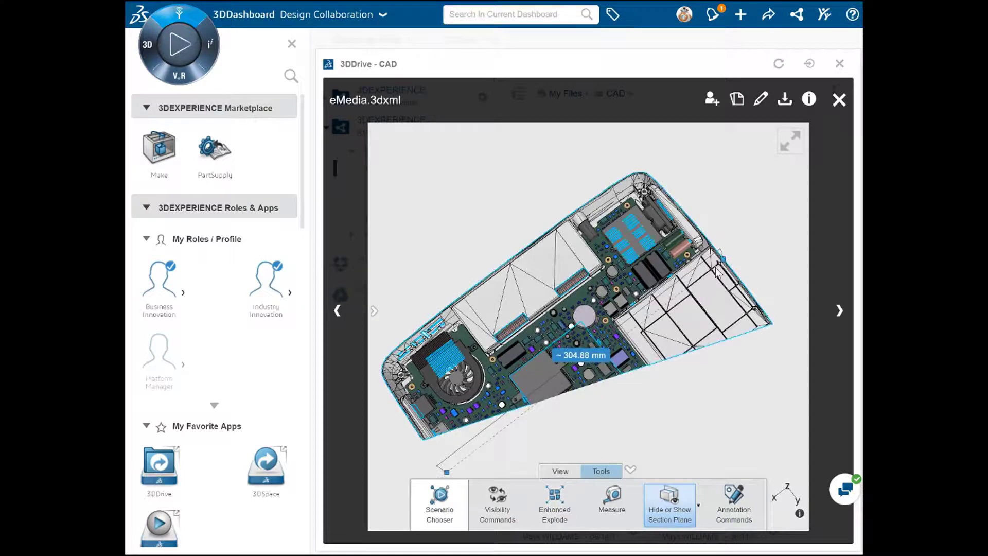
pyautogui.click(740, 512)
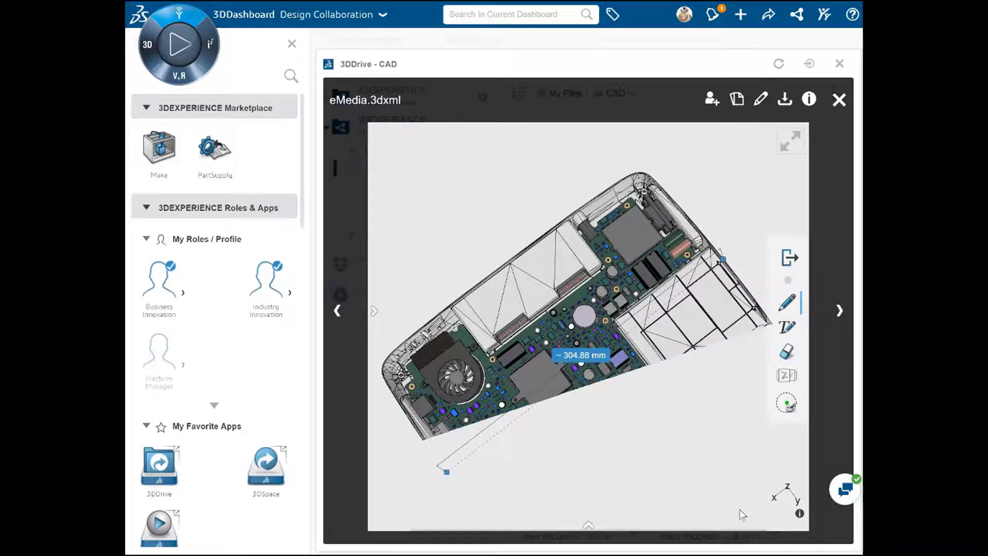
pyautogui.moveTo(676, 257)
pyautogui.mouseDown()
pyautogui.moveTo(593, 209)
pyautogui.moveTo(679, 257)
pyautogui.mouseUp()
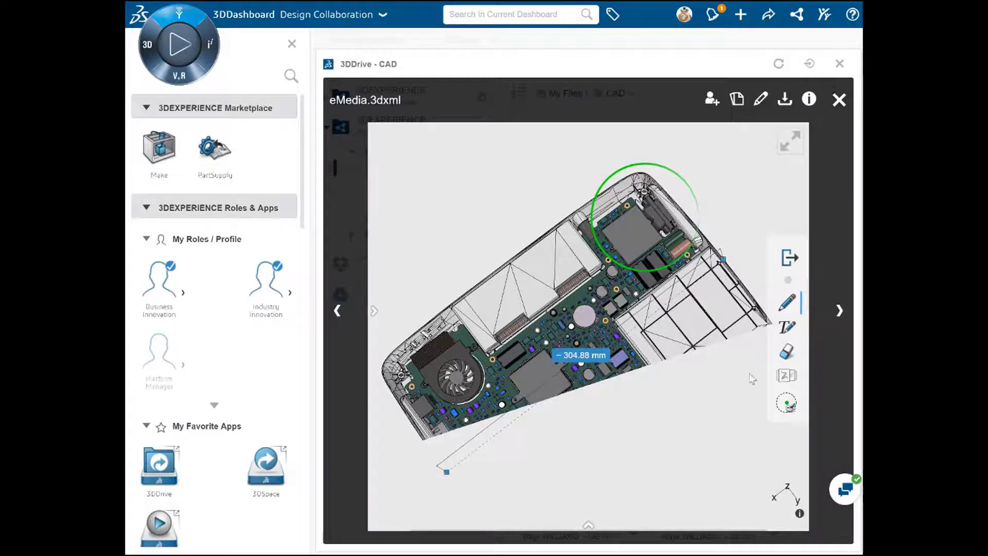
# - Browse back to the annotated view with the ventilation question and close the compass side panel
pyautogui.click(783, 380)
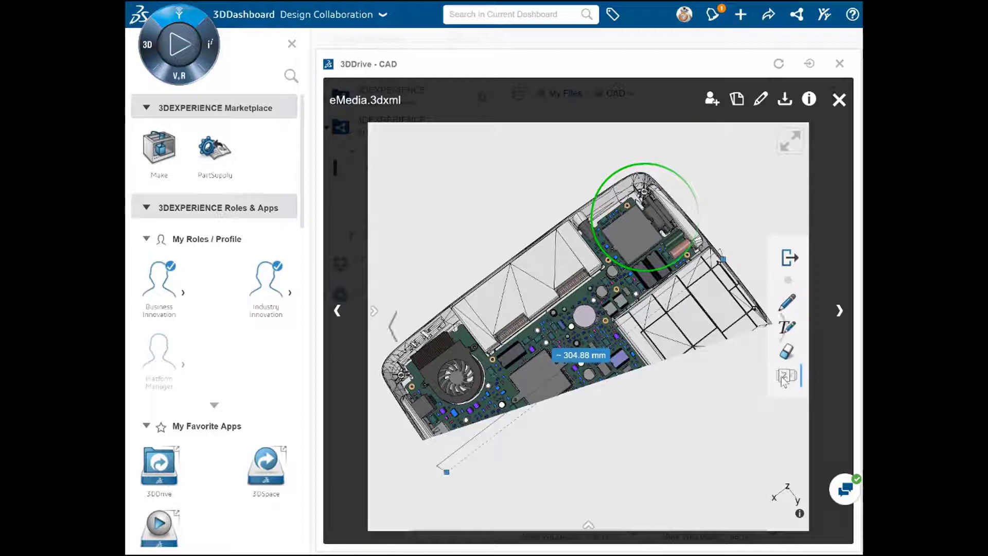
pyautogui.click(393, 330)
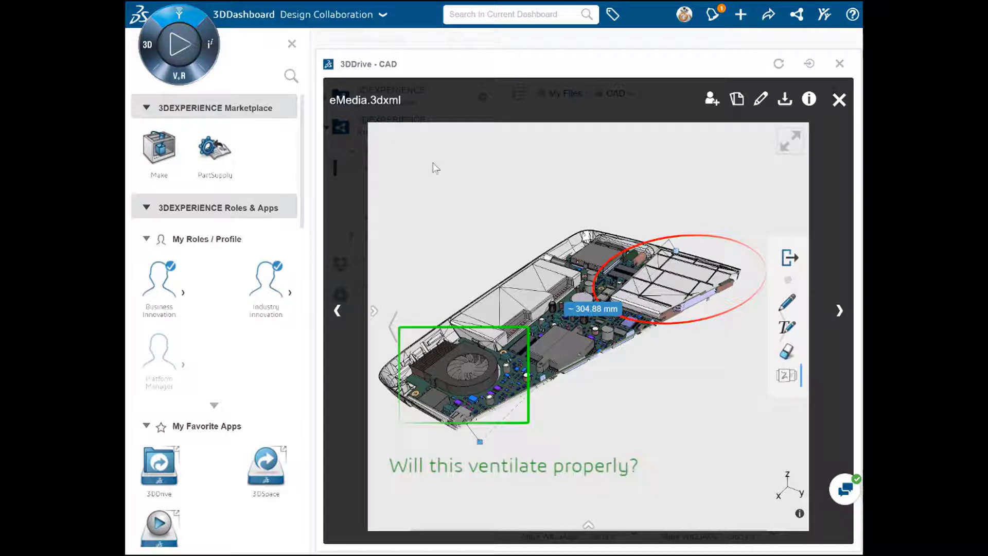
pyautogui.click(292, 44)
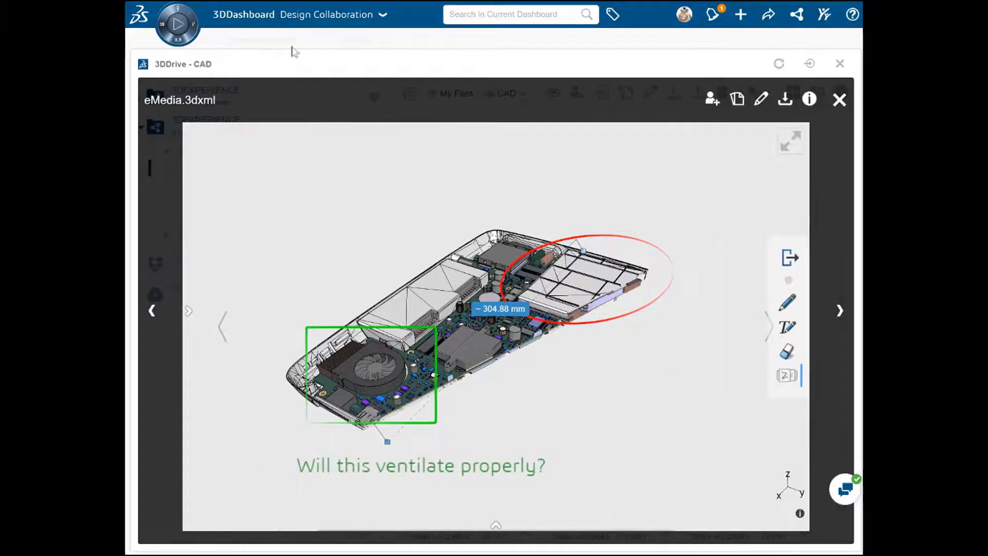
# - Share the view as a picture to Communities, set up as a Question in the Piping Schematics community of the PM USE platform
pyautogui.click(774, 18)
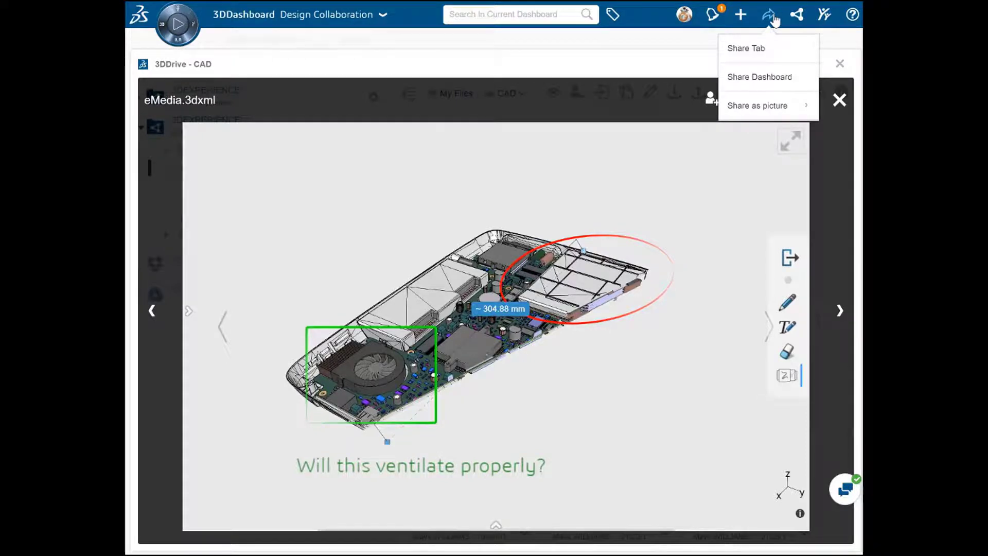
pyautogui.moveTo(755, 115)
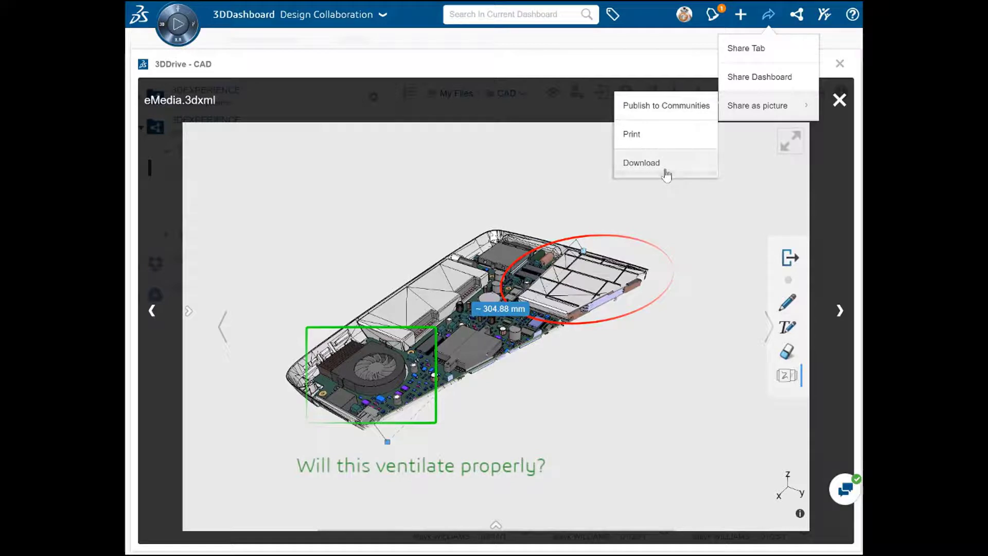
pyautogui.click(666, 105)
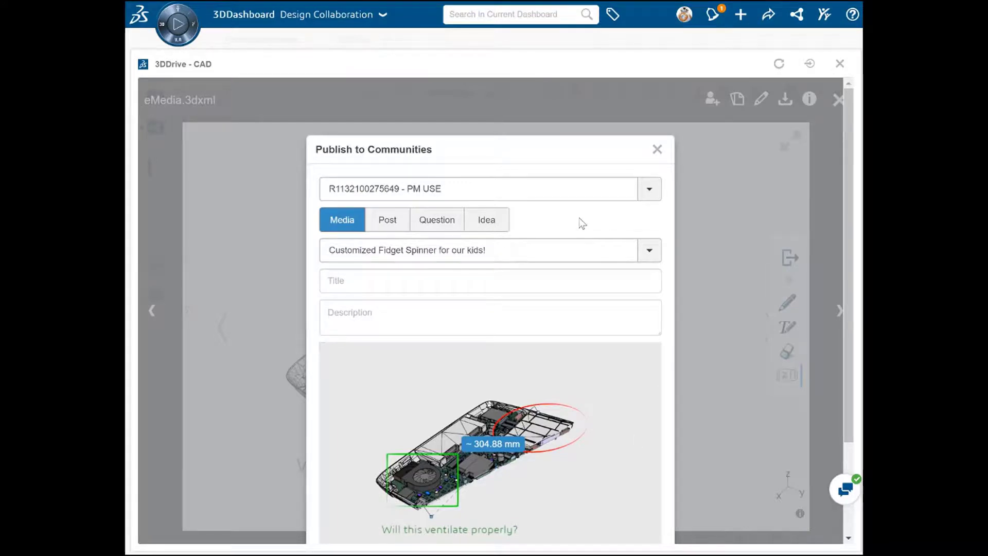
pyautogui.click(650, 189)
pyautogui.click(441, 275)
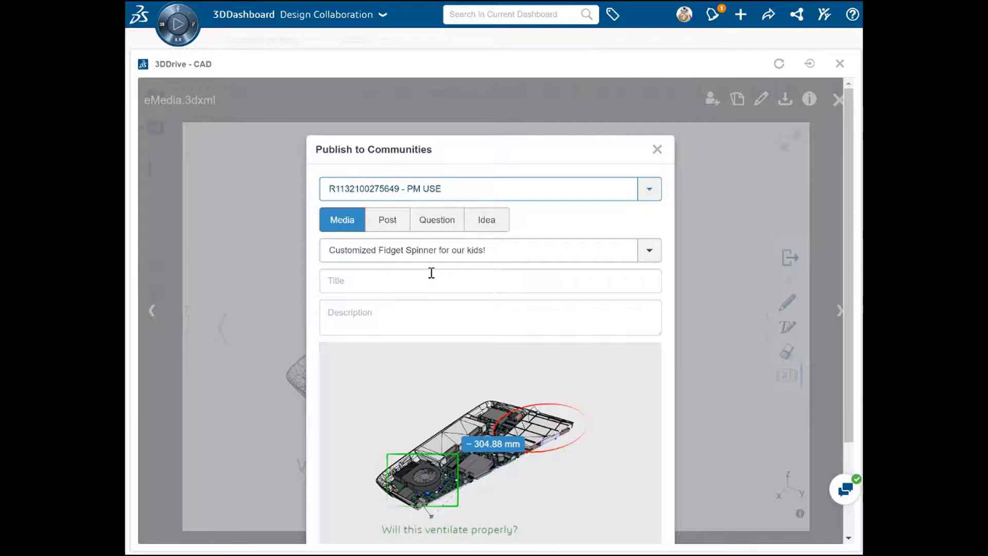
pyautogui.click(438, 224)
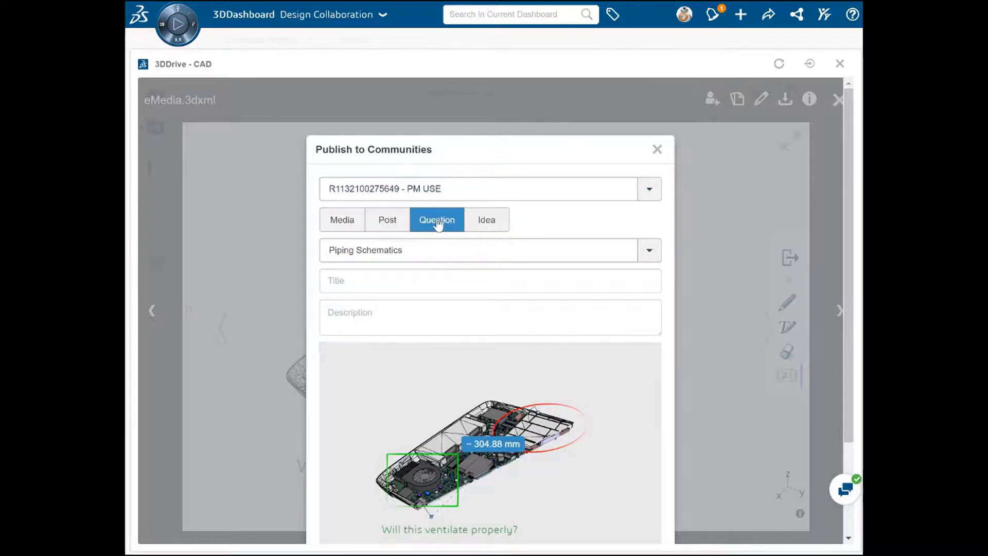
pyautogui.click(649, 249)
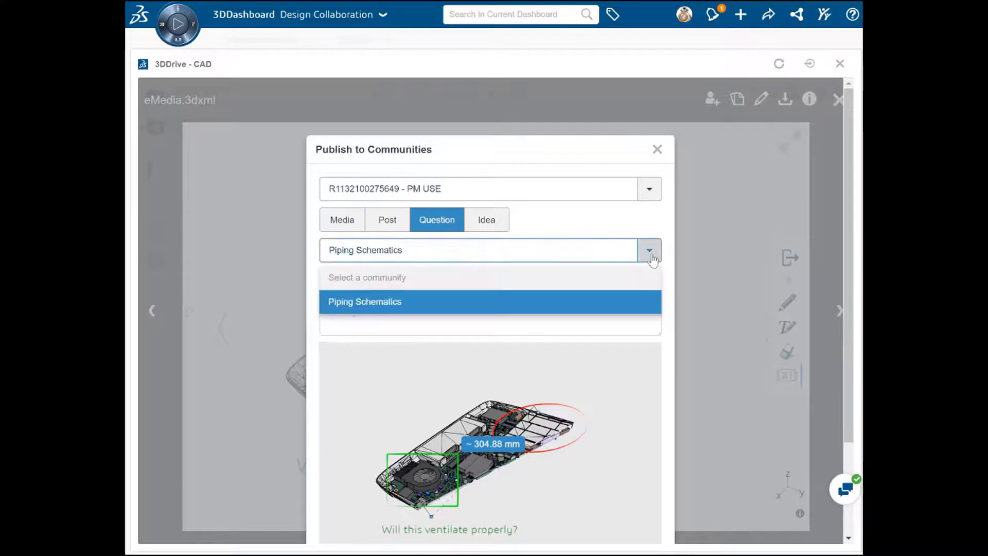
pyautogui.click(391, 304)
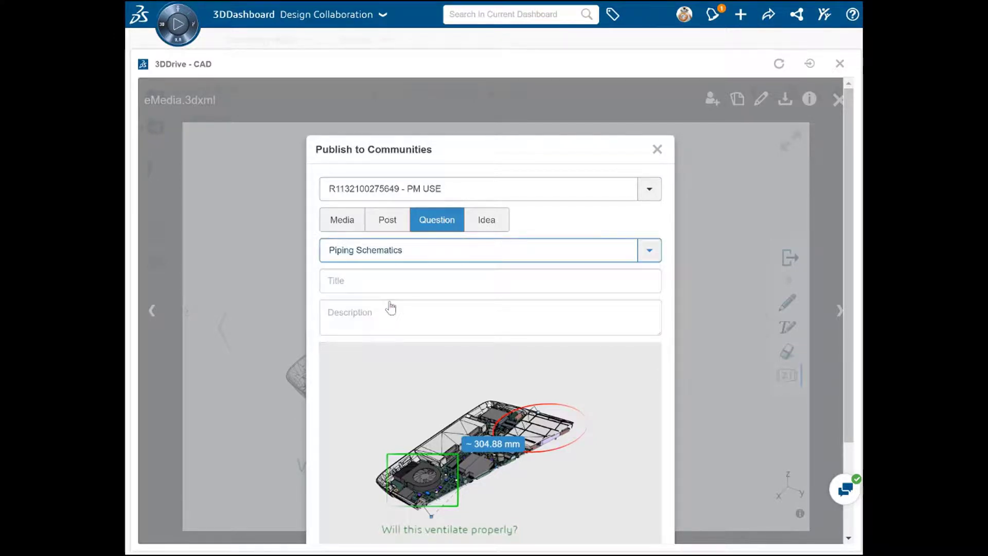
# - Title the question "Ventilation Question", describe it as "Will there be enough ventilation near the fan?" and publish it
pyautogui.click(388, 284)
pyautogui.write('Ventilation Question')
pyautogui.click(388, 316)
pyautogui.write('Will there be enough ventilation near the fan?')
pyautogui.scroll(-3, 388, 316)
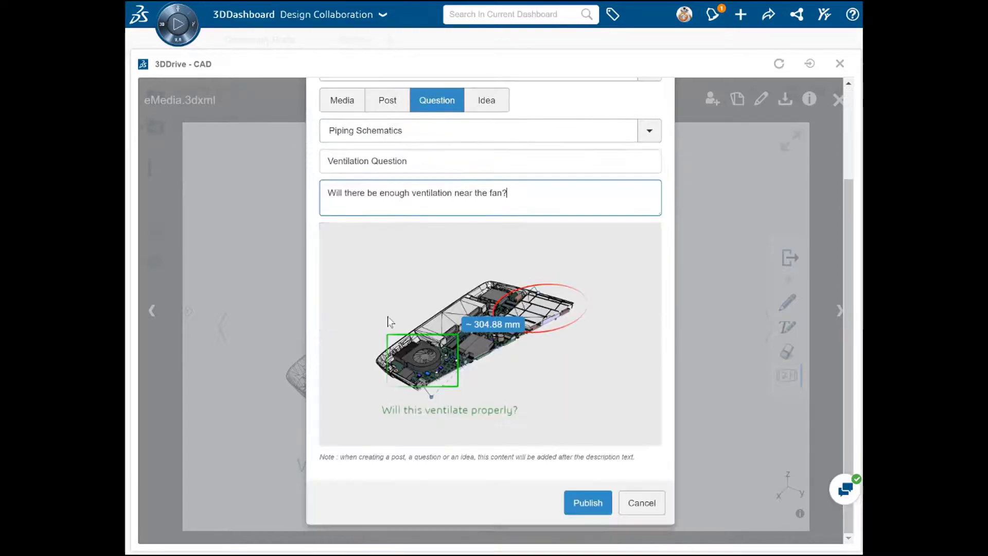
pyautogui.click(579, 505)
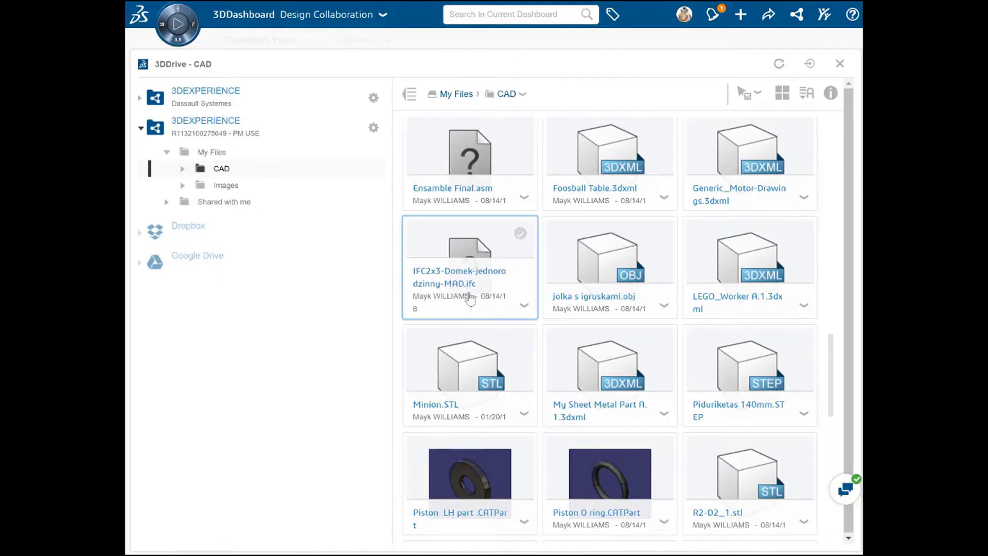
# - Open the preview of IFC2x3-Domek-jednorodzinny-MAD.ifc from the CAD folder and inspect the house closer from its long side
pyautogui.click(472, 238)
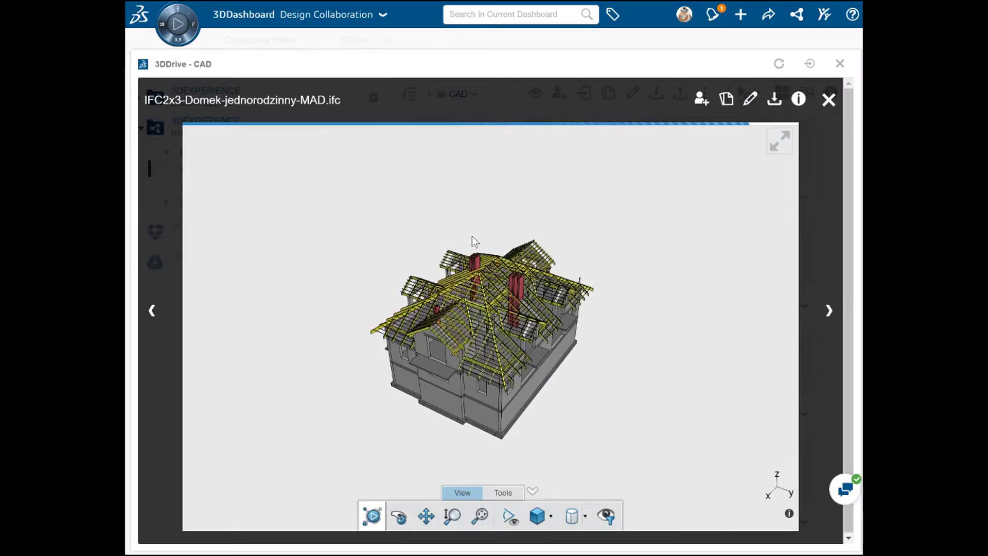
pyautogui.moveTo(572, 432); pyautogui.dragTo(523, 390)
pyautogui.scroll(3, 523, 396)
# - Hide the ground-floor wall on the house's long side with the visibility commands to expose the interior
pyautogui.click(511, 494)
pyautogui.click(445, 516)
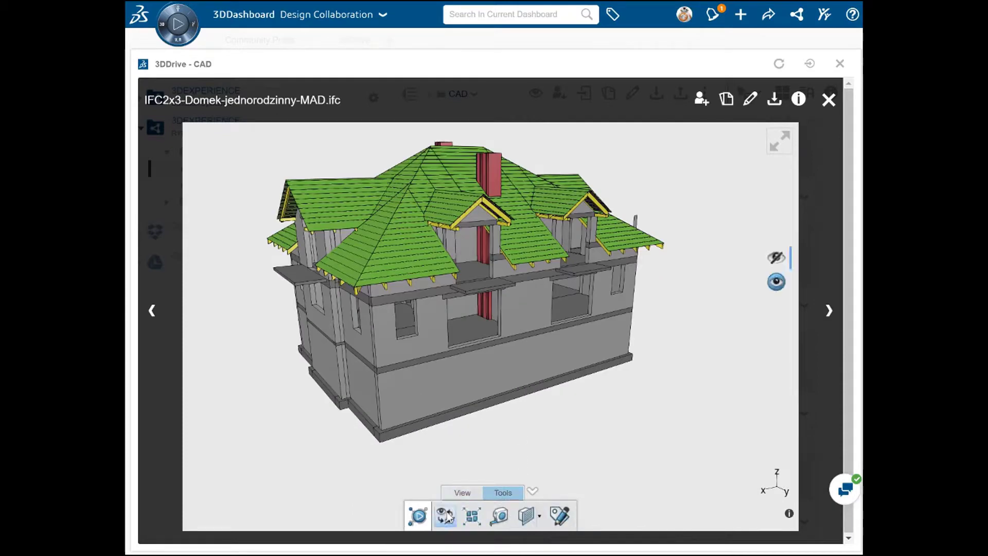
pyautogui.click(434, 325)
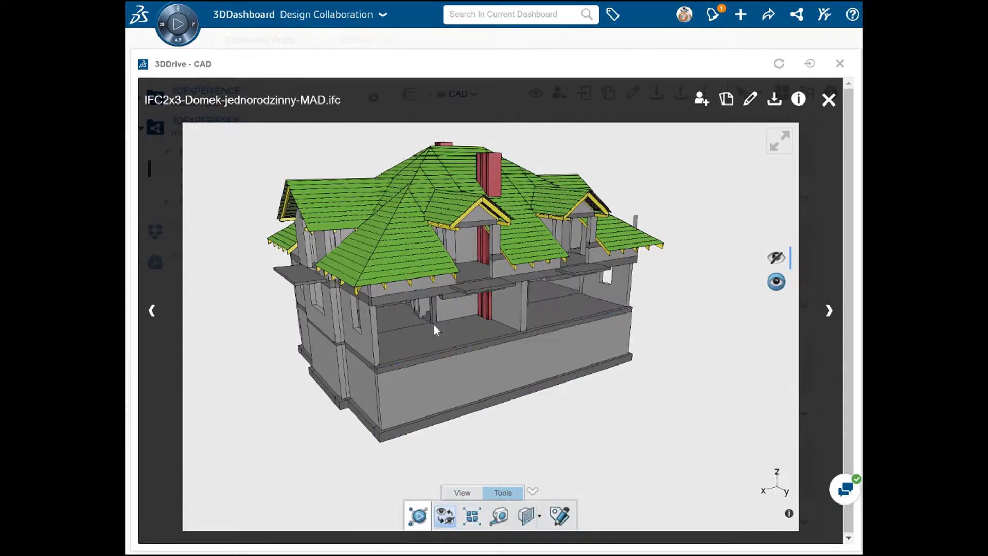
# - Circle the house's exposed ground-floor rooms with a green pencil annotation, exit annotating, and turn the model slightly
pyautogui.moveTo(591, 443); pyautogui.dragTo(551, 404)
pyautogui.click(559, 515)
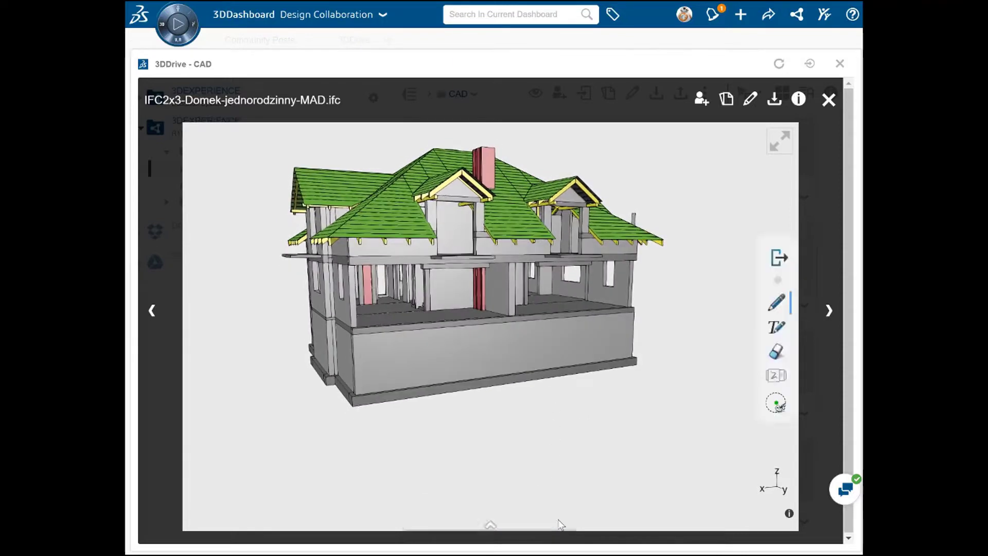
pyautogui.moveTo(491, 342)
pyautogui.mouseDown()
pyautogui.moveTo(293, 260)
pyautogui.moveTo(519, 314)
pyautogui.mouseUp()
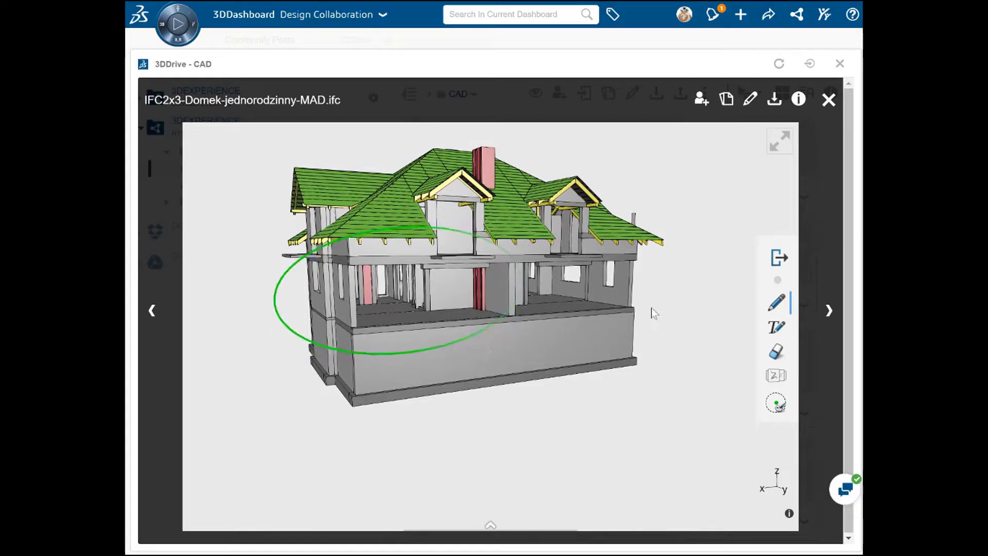
pyautogui.click(779, 258)
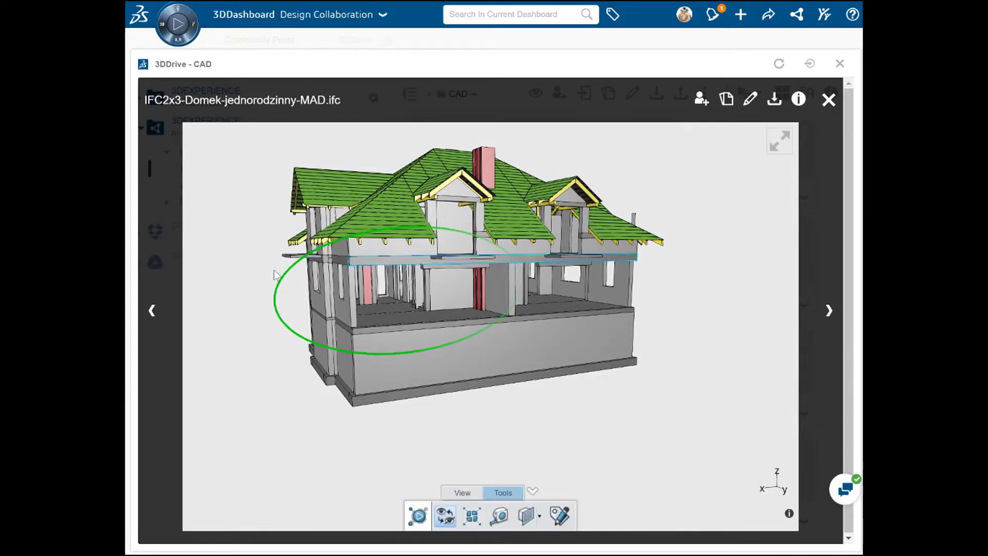
pyautogui.moveTo(267, 269); pyautogui.dragTo(227, 278)
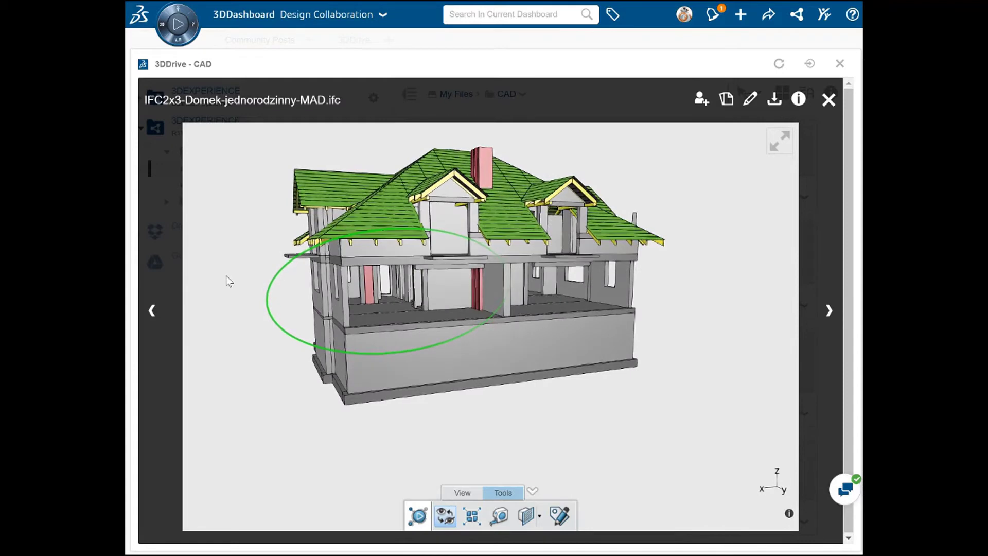